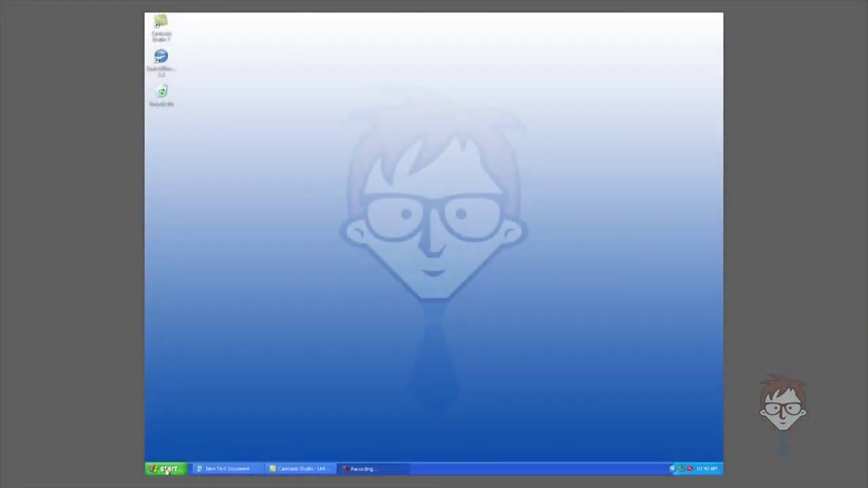
Step: Open Device Manager from the hardware settings in the My Computer system properties
{"action": "left_click", "coordinate": [166, 470]}
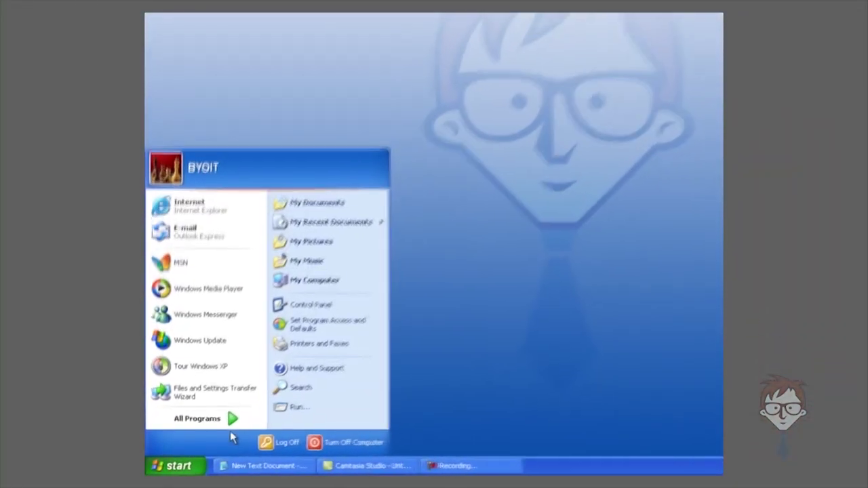
{"action": "right_click", "coordinate": [347, 287]}
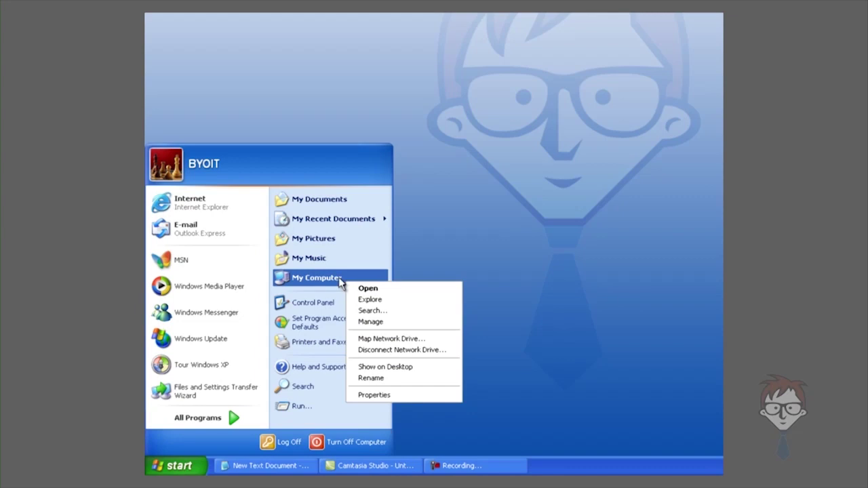
{"action": "left_click", "coordinate": [426, 396]}
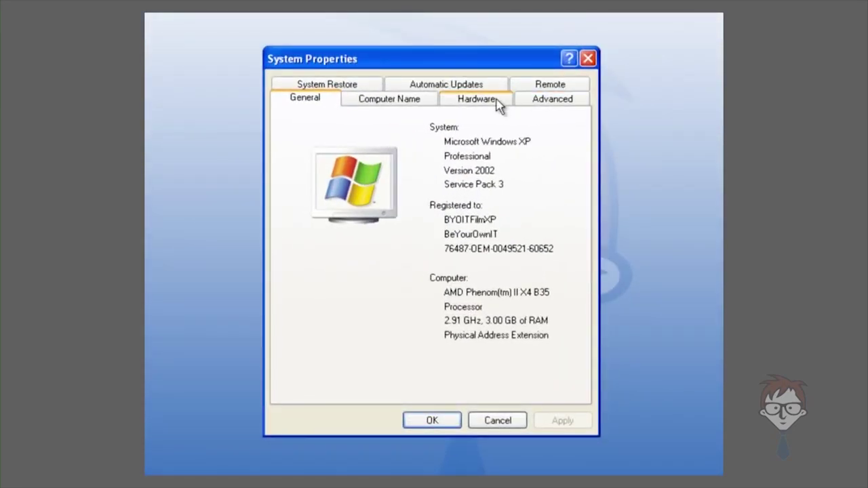
{"action": "left_click", "coordinate": [497, 103]}
{"action": "left_click", "coordinate": [532, 187]}
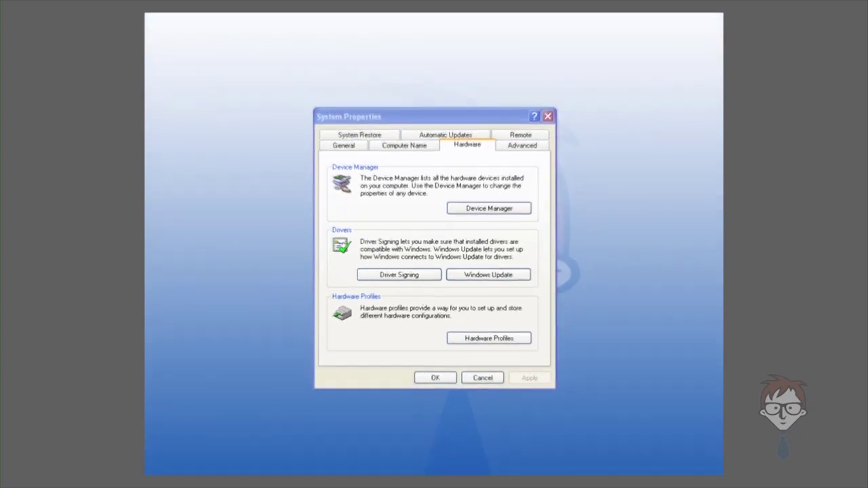
{"action": "left_click_drag", "start_coordinate": [619, 64], "coordinate": [397, 70]}
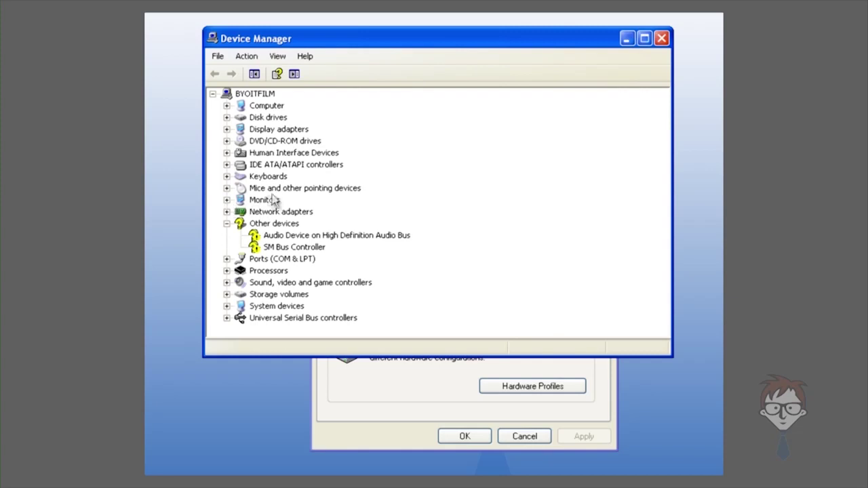
Step: Expand the Computer and Network adapters categories and bring up the available actions for the Realtek PCIe GBE Family Controller
{"action": "left_click", "coordinate": [226, 106]}
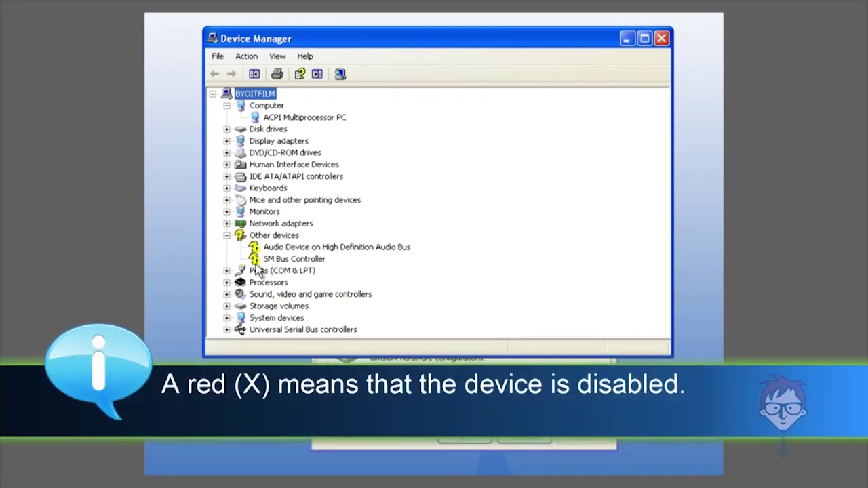
{"action": "left_click", "coordinate": [227, 223]}
{"action": "left_click", "coordinate": [292, 235]}
{"action": "right_click", "coordinate": [291, 236]}
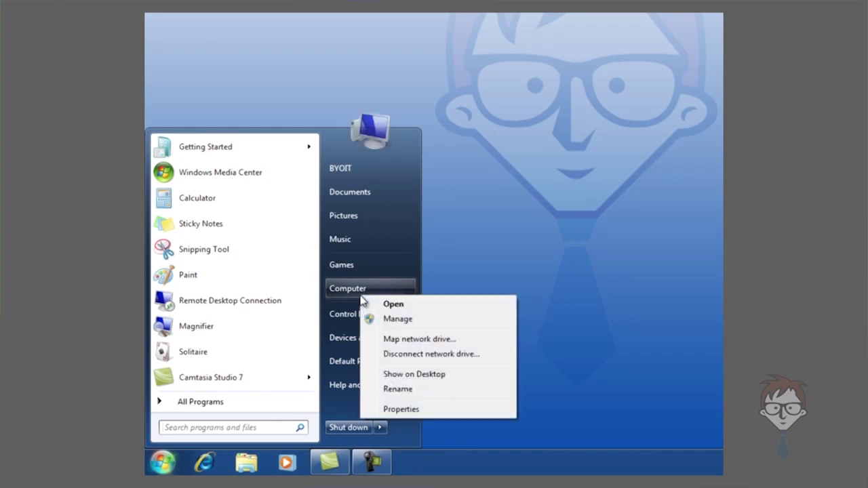
Step: On the Windows 7 computer, open Device Manager from the Computer properties and check the devices under Human Interface Devices
{"action": "left_click", "coordinate": [369, 409]}
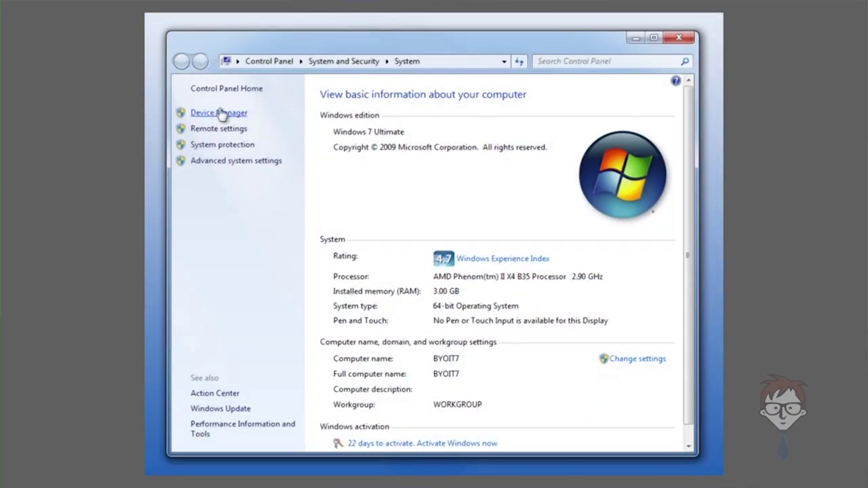
{"action": "left_click", "coordinate": [222, 117]}
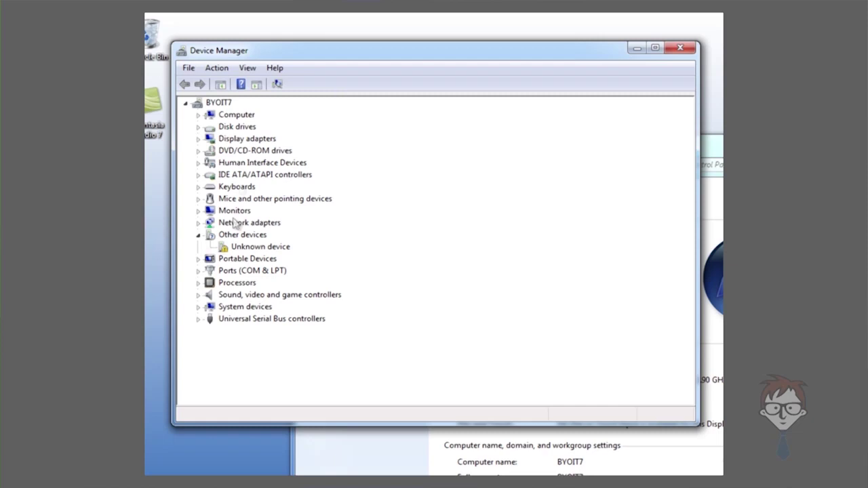
{"action": "left_click", "coordinate": [198, 164]}
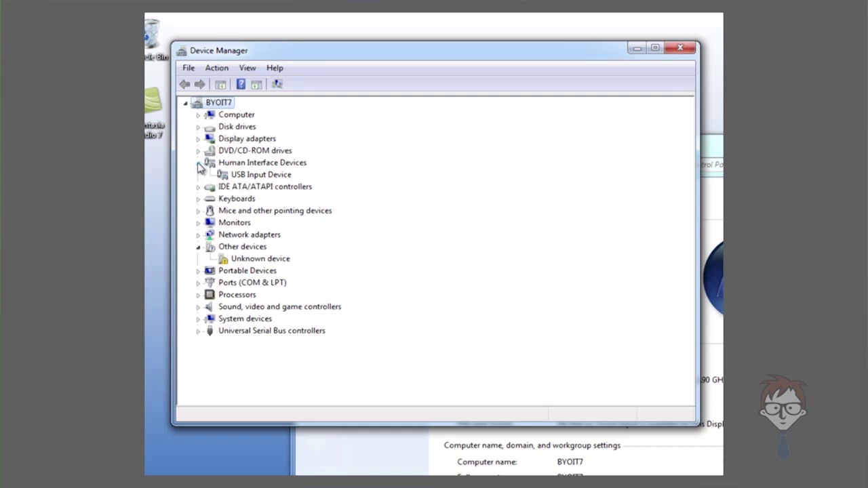
{"action": "left_click", "coordinate": [198, 163]}
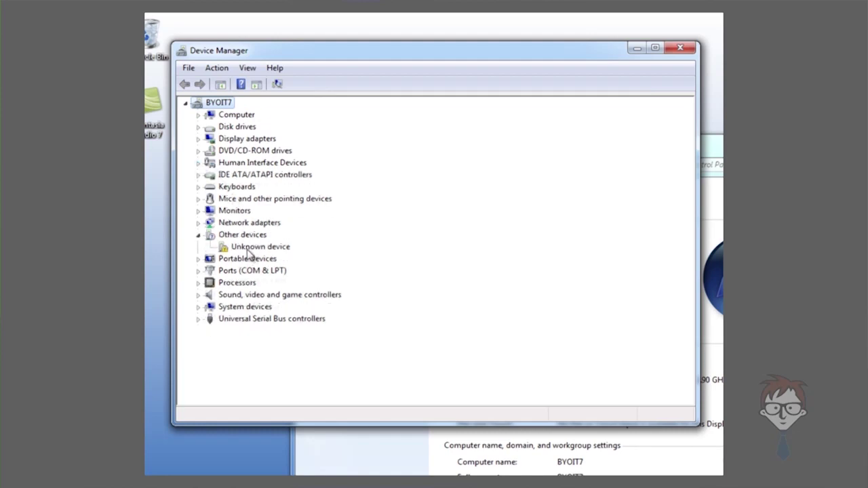
Step: Start a driver update for the Unknown device under Other devices, searching automatically for updated driver software
{"action": "left_click", "coordinate": [249, 251]}
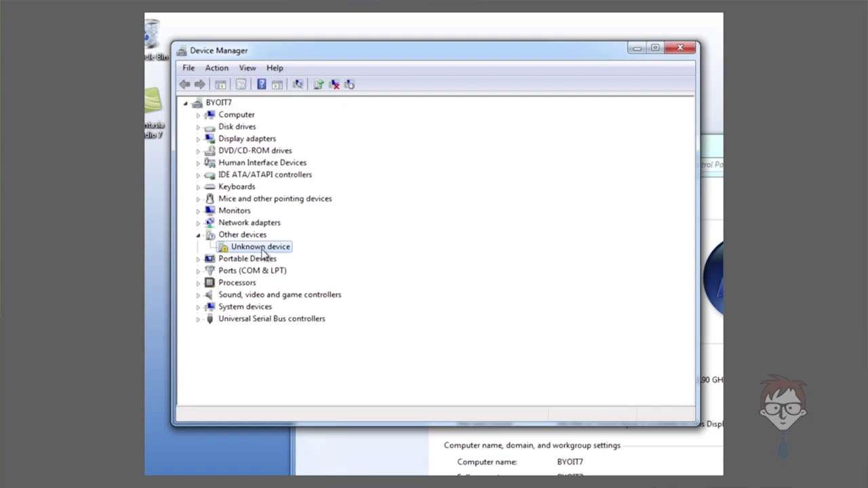
{"action": "right_click", "coordinate": [257, 253]}
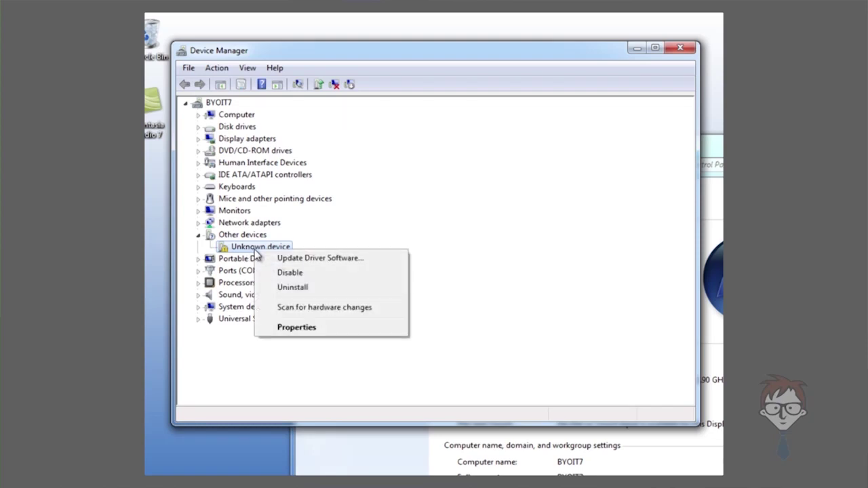
{"action": "left_click", "coordinate": [318, 263]}
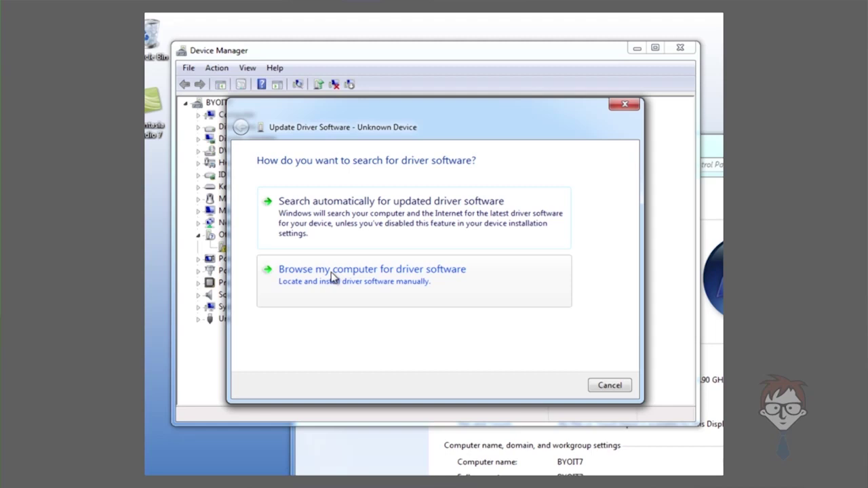
{"action": "left_click", "coordinate": [351, 203]}
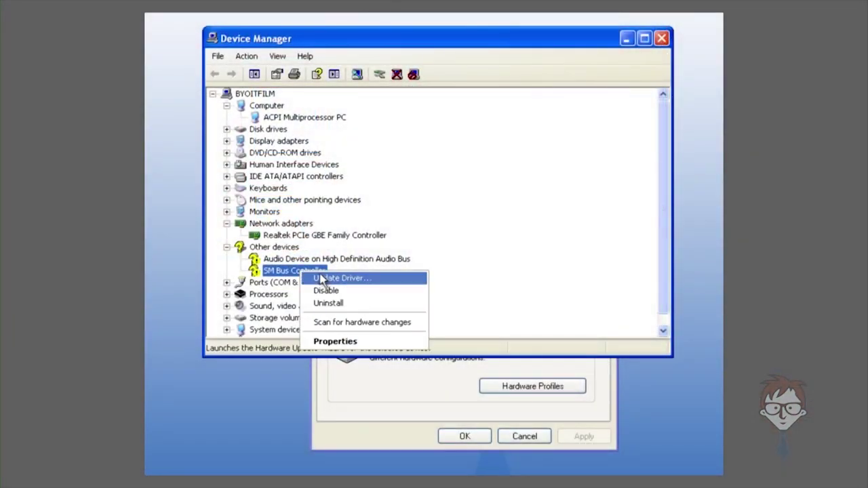
Step: On the Windows XP computer, start a driver update for the SM Bus Controller, allowing the Windows Update connection this time only
{"action": "left_click", "coordinate": [324, 278]}
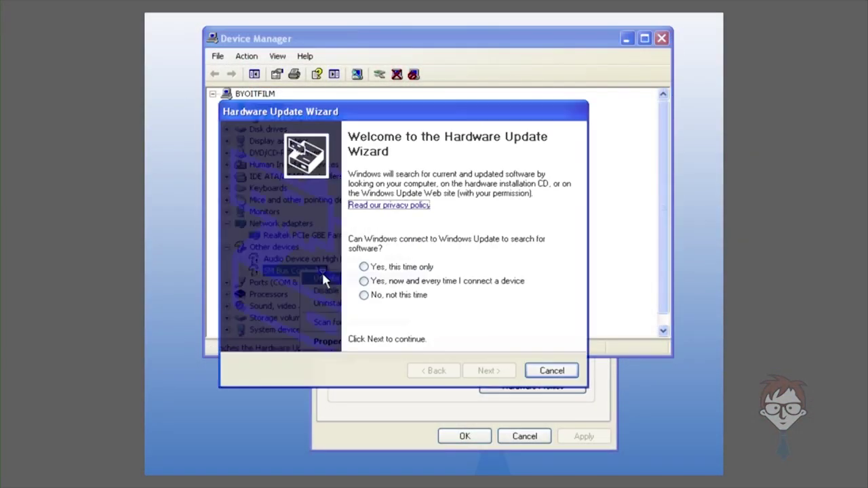
{"action": "left_click", "coordinate": [365, 267]}
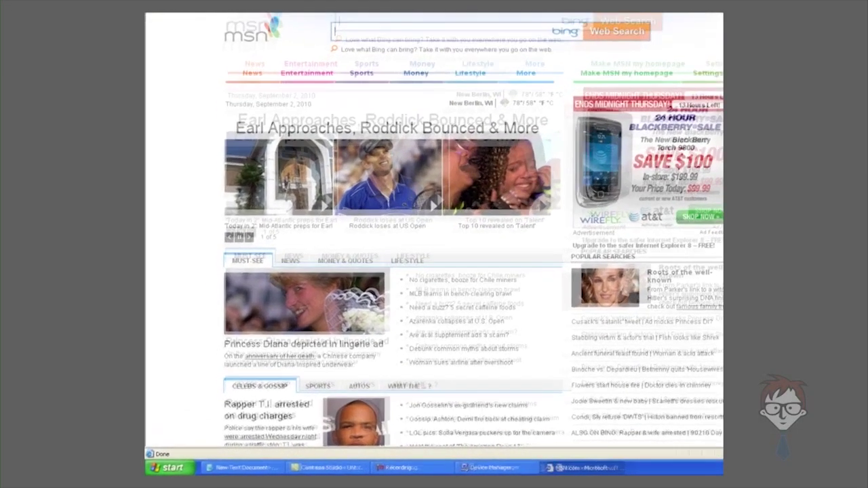
Step: Open Windows Update from the installed programs and minimize the MSN.com browser window
{"action": "left_click", "coordinate": [166, 469]}
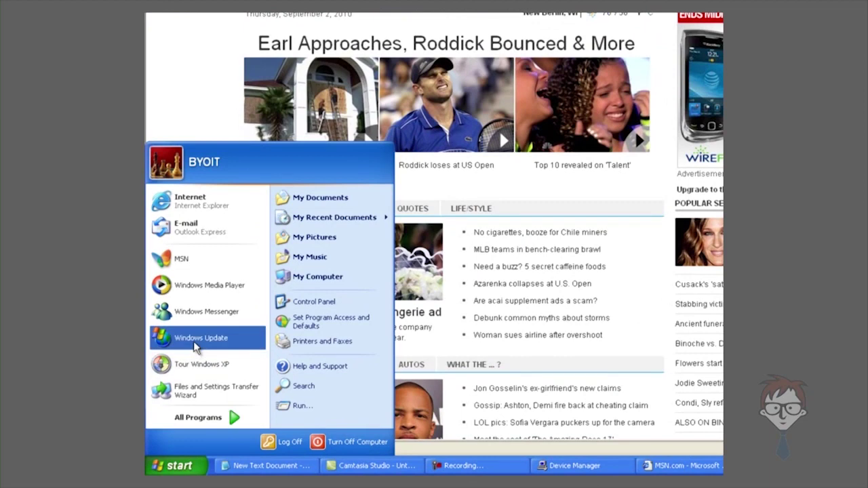
{"action": "mouse_move", "coordinate": [197, 412]}
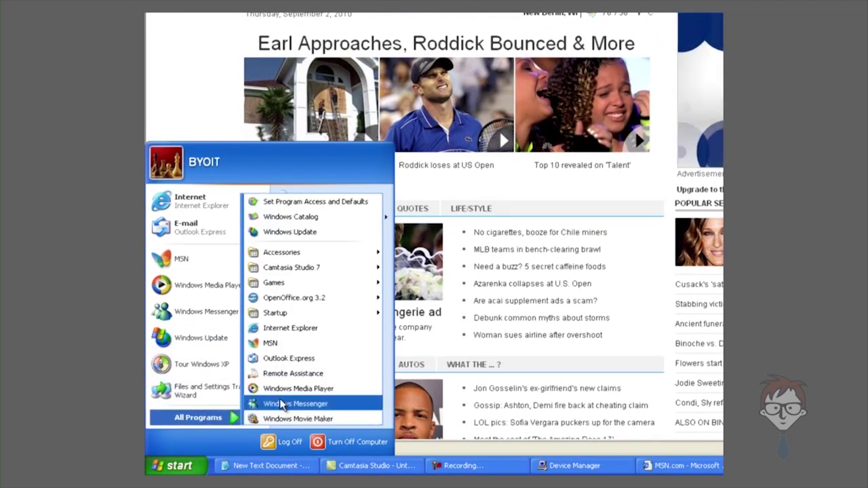
{"action": "left_click", "coordinate": [309, 236]}
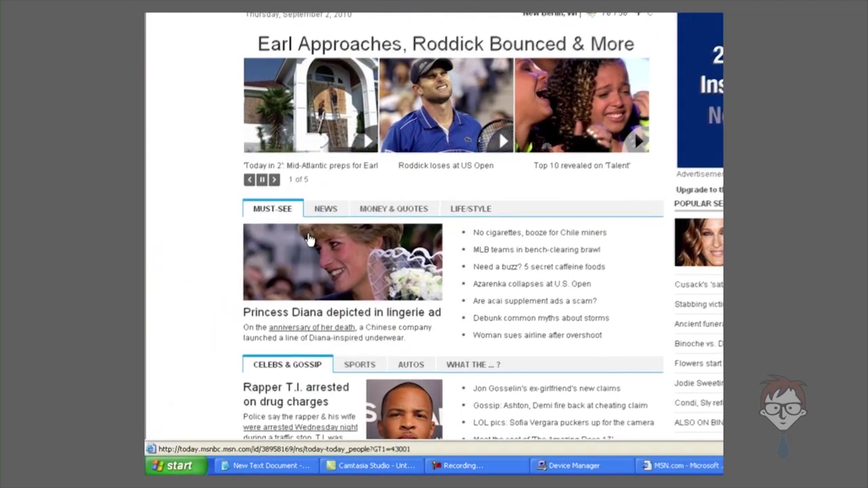
{"action": "left_click", "coordinate": [441, 40]}
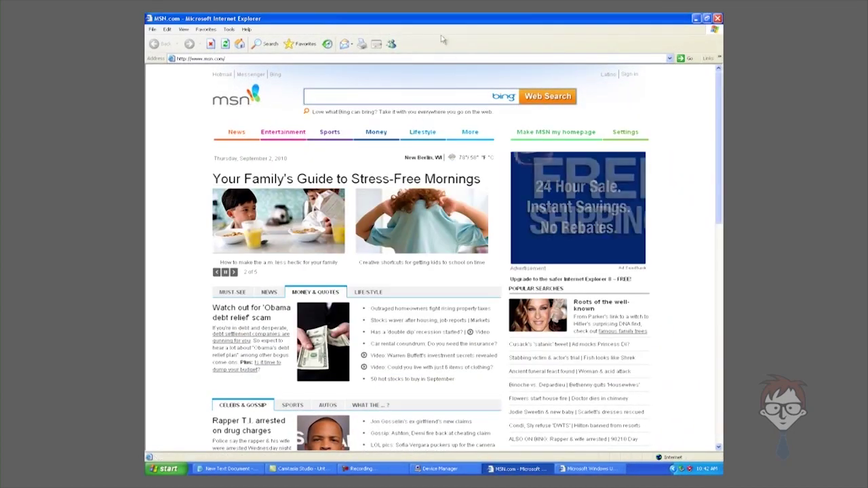
{"action": "left_click", "coordinate": [696, 18]}
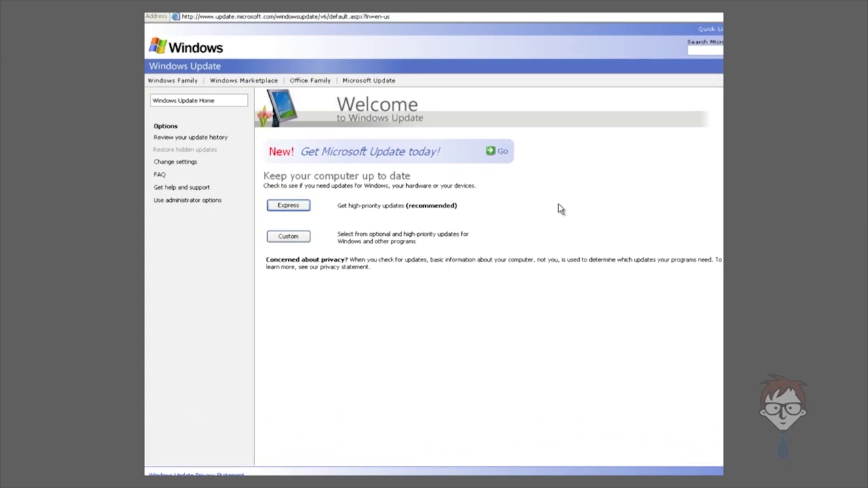
Step: Run a custom update check and select the AMD Processor update among the optional hardware updates
{"action": "left_click", "coordinate": [289, 236]}
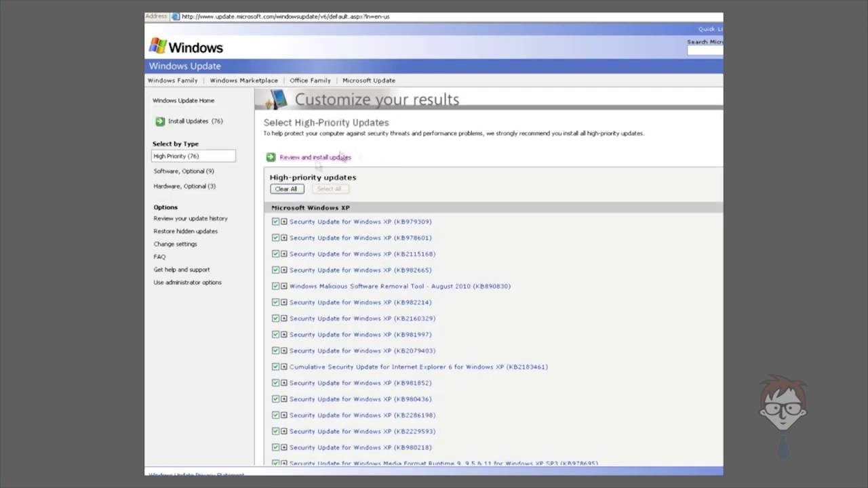
{"action": "left_click", "coordinate": [197, 176]}
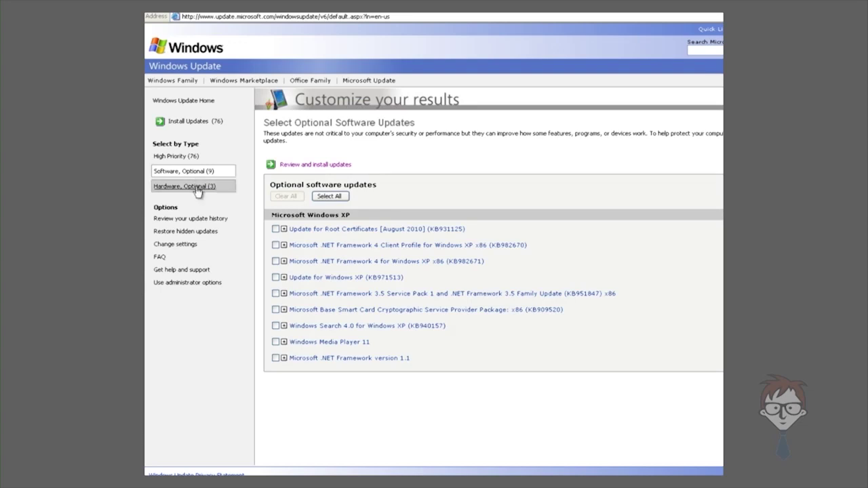
{"action": "left_click", "coordinate": [197, 190]}
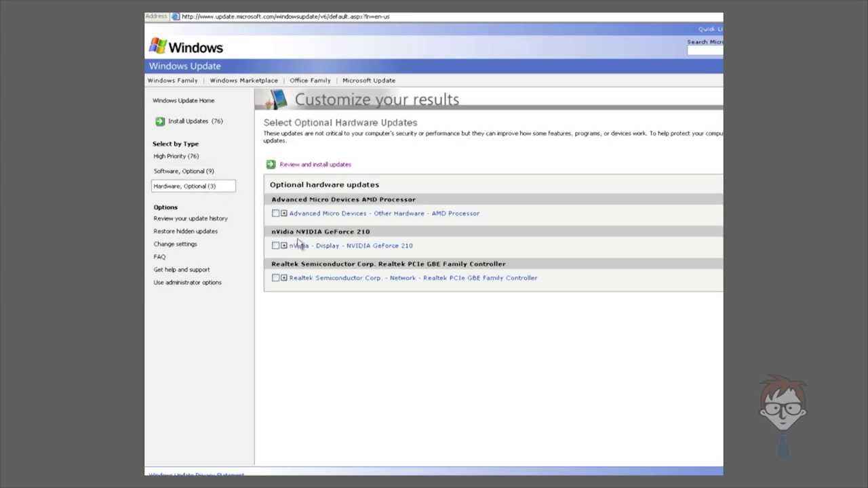
{"action": "left_click", "coordinate": [275, 214]}
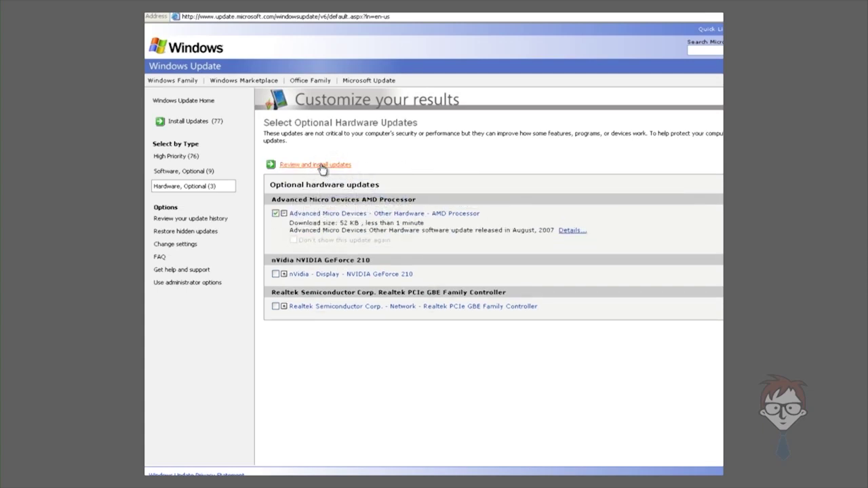
Step: Deselect all high-priority updates and proceed to review and install the selected optional hardware update
{"action": "left_click", "coordinate": [198, 158]}
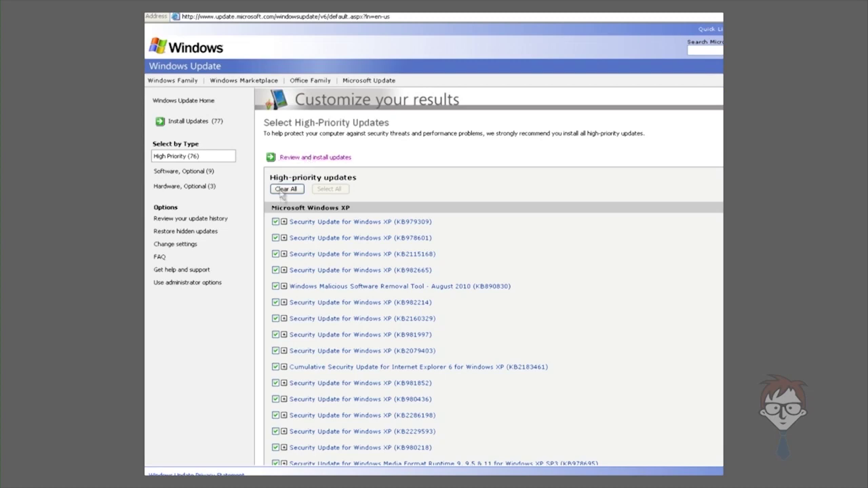
{"action": "left_click", "coordinate": [281, 191]}
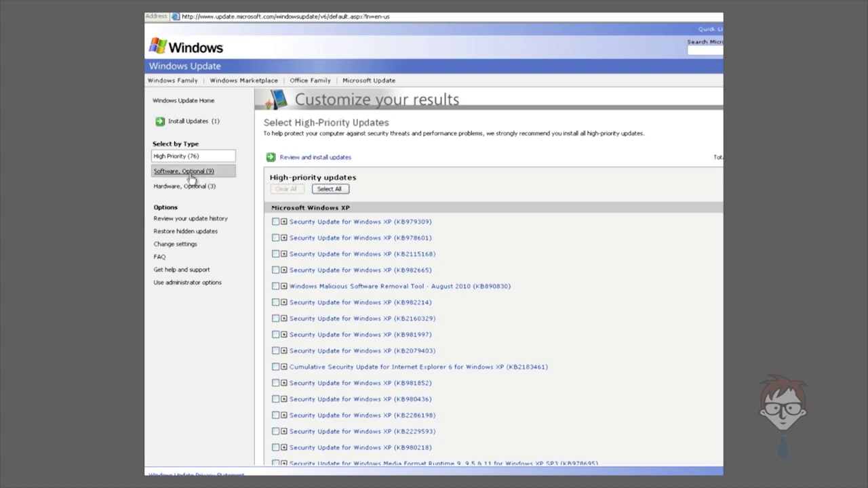
{"action": "left_click", "coordinate": [227, 173]}
{"action": "left_click", "coordinate": [212, 187]}
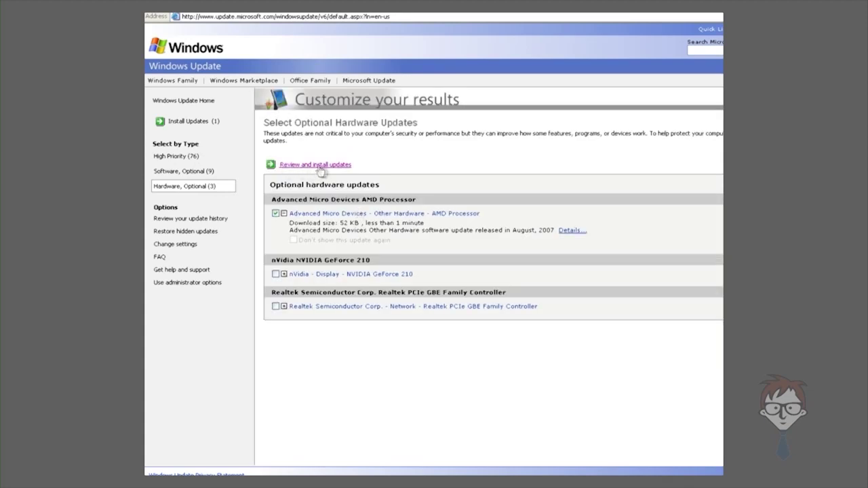
{"action": "left_click", "coordinate": [322, 167]}
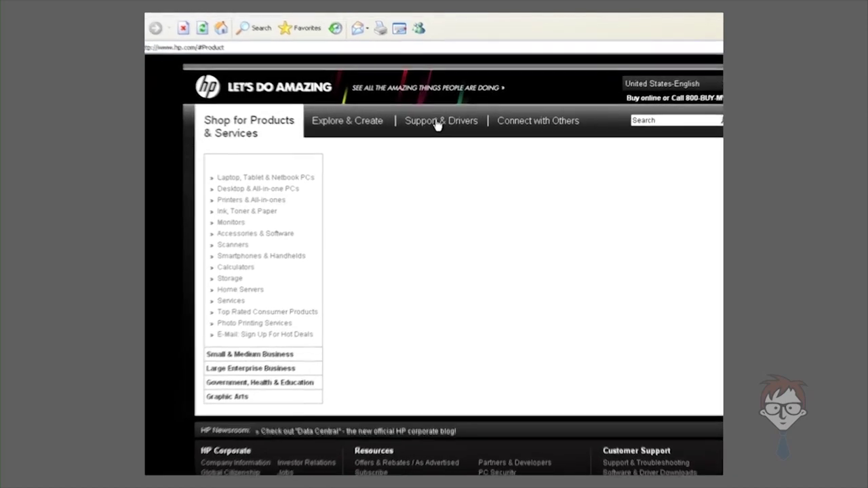
Step: Find driver and software downloads for product dv 2225nr in the HP site's Support & Drivers section
{"action": "left_click", "coordinate": [438, 122]}
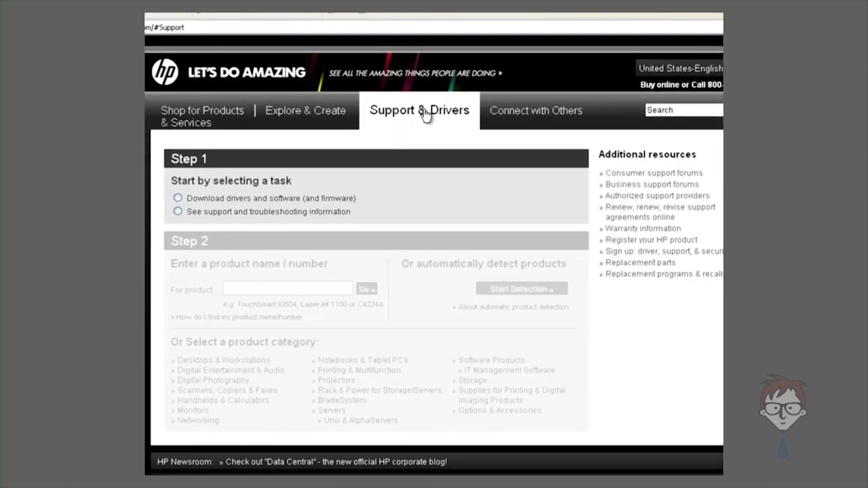
{"action": "left_click", "coordinate": [178, 198]}
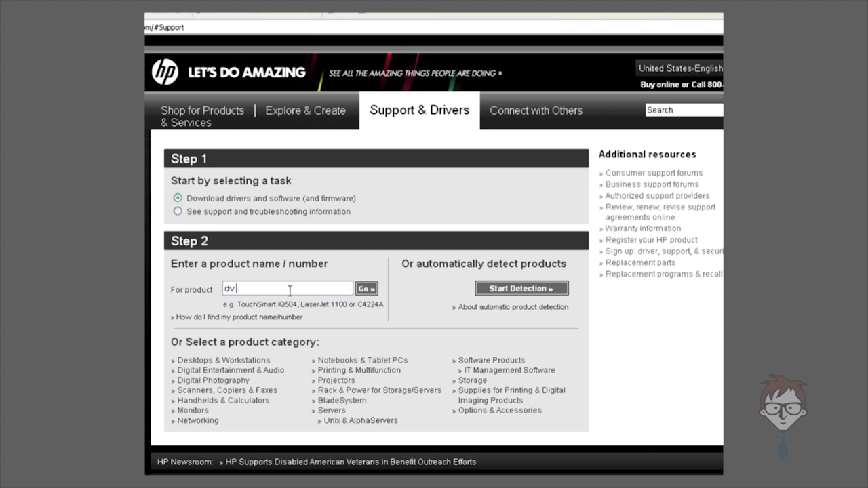
{"action": "type", "text": "2225nr"}
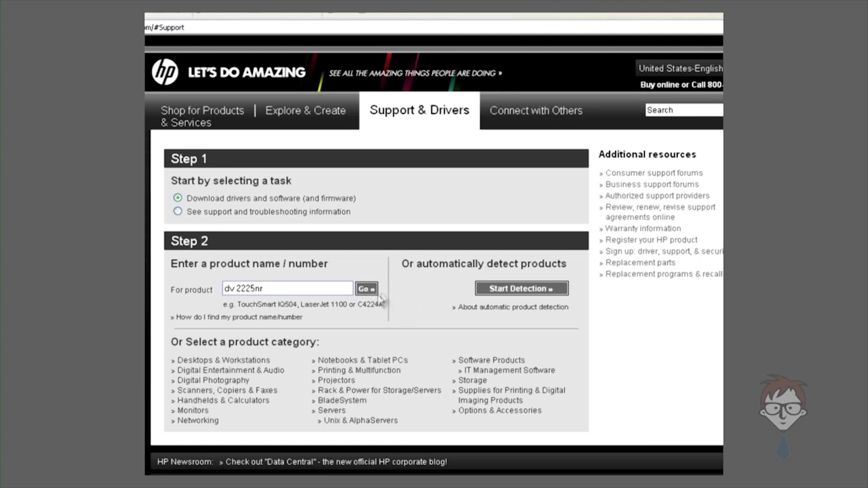
{"action": "left_click", "coordinate": [367, 289]}
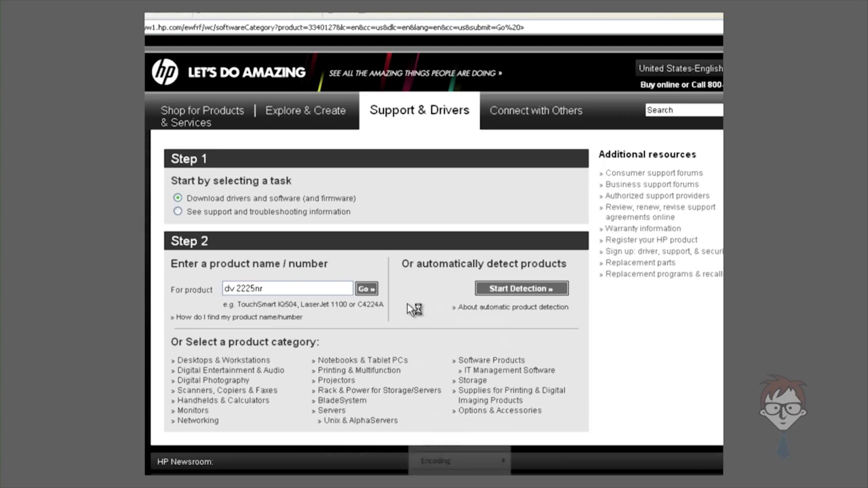
{"action": "right_click", "coordinate": [407, 303]}
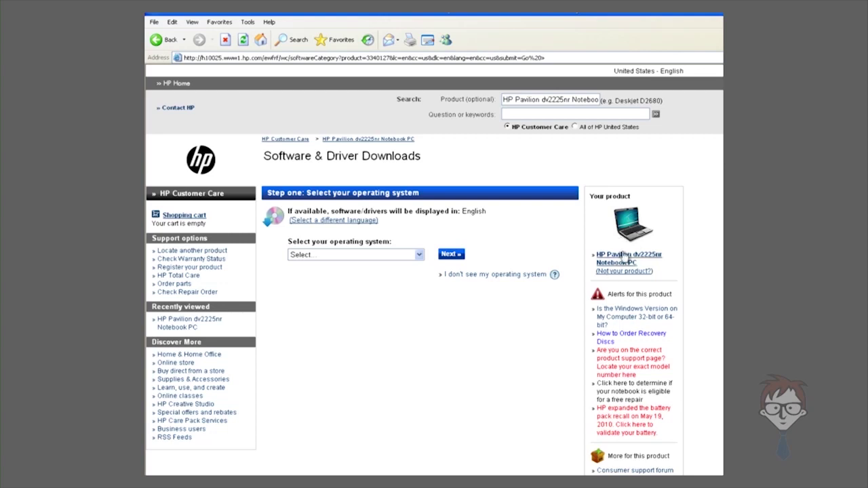
Step: List the HP Pavilion dv2225nr downloads available for Microsoft Windows XP
{"action": "left_click", "coordinate": [417, 255]}
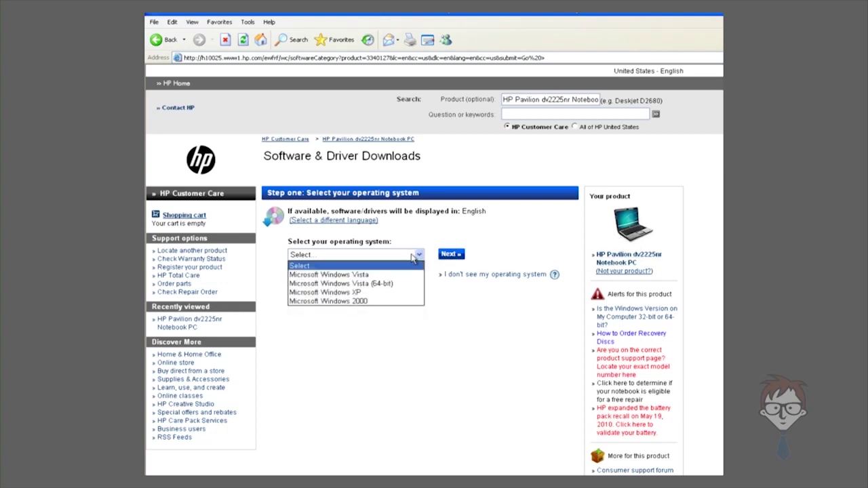
{"action": "left_click", "coordinate": [378, 293]}
{"action": "left_click", "coordinate": [456, 257]}
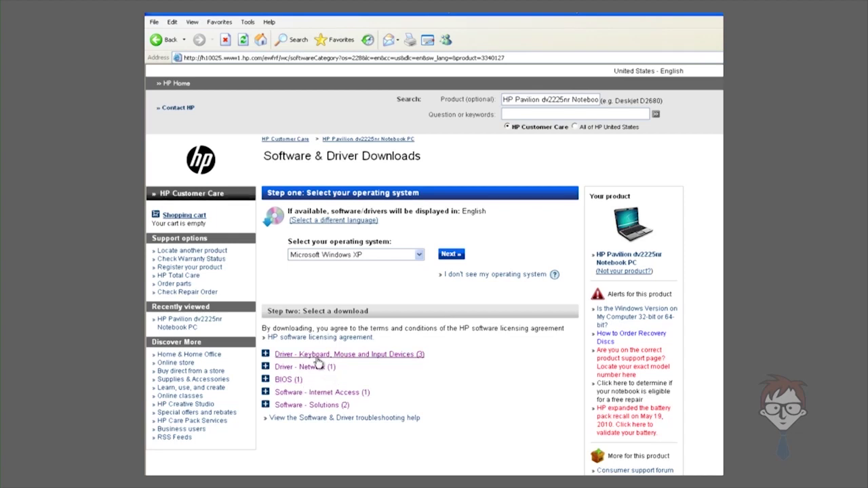
Step: Change the operating system to Microsoft Windows Vista and list its driver downloads
{"action": "left_click", "coordinate": [393, 256]}
{"action": "left_click", "coordinate": [373, 275]}
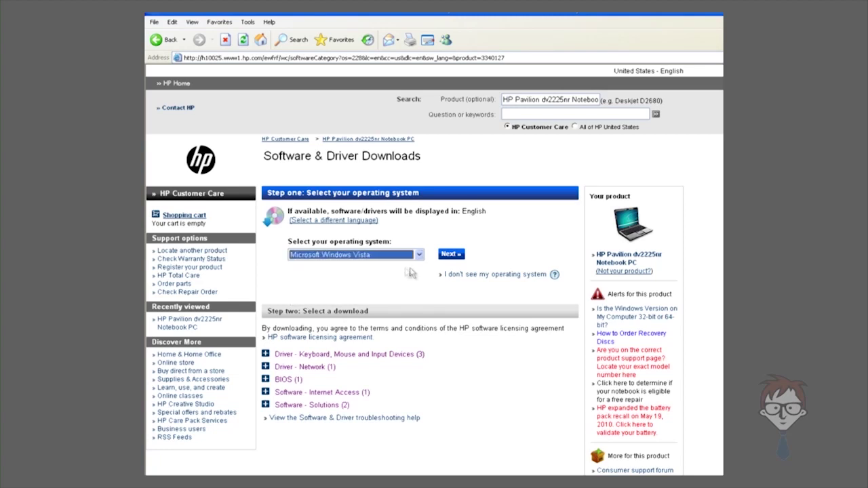
{"action": "left_click", "coordinate": [452, 255]}
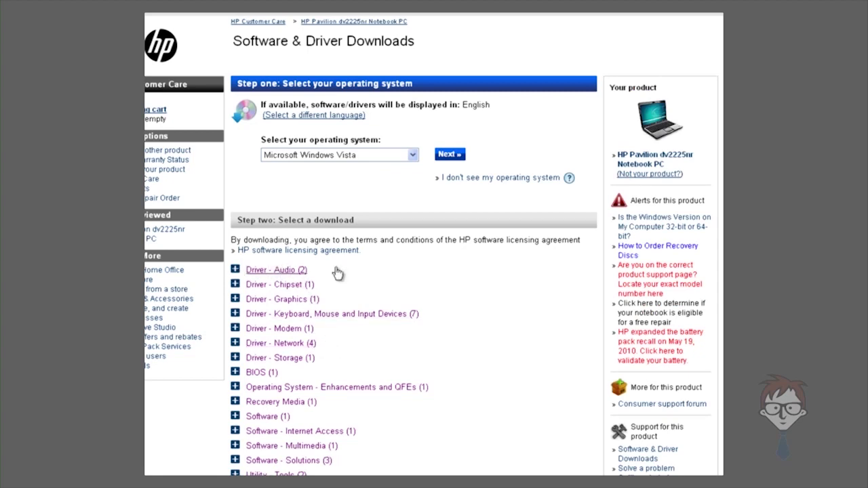
Step: Expand the audio driver downloads and choose to install the 2008-06-13 Conexant High-Definition Audio Driver now
{"action": "right_click", "coordinate": [305, 270]}
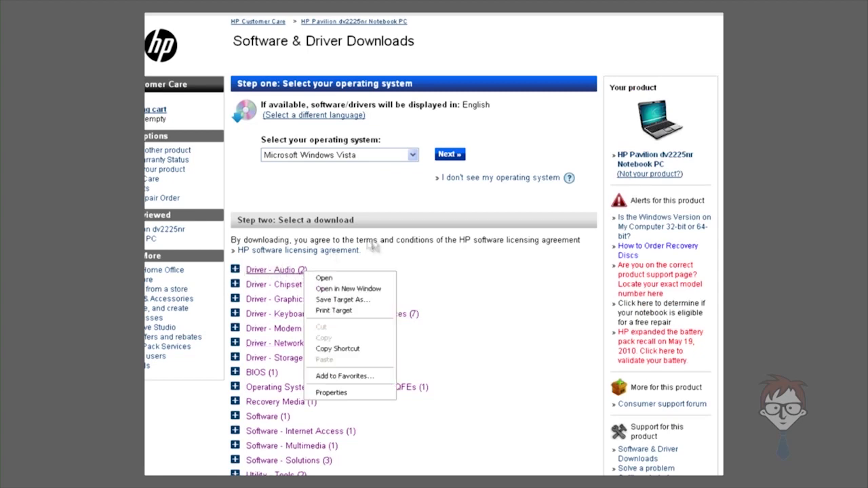
{"action": "left_click", "coordinate": [395, 256]}
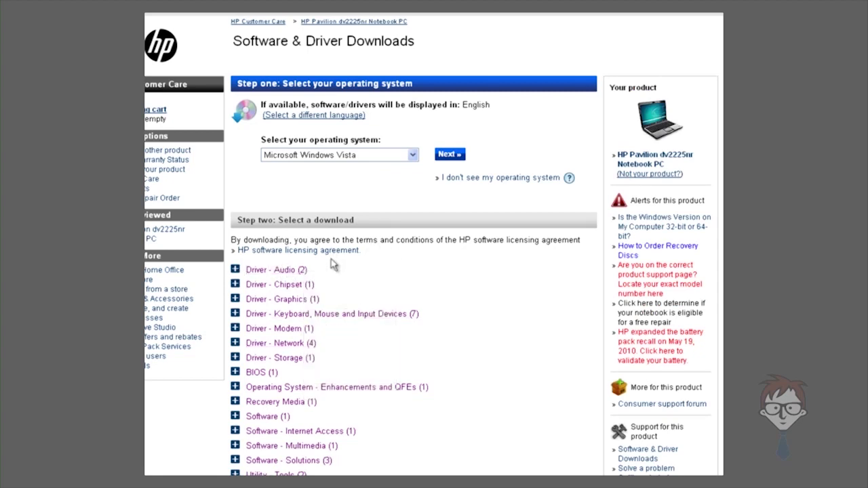
{"action": "left_click", "coordinate": [235, 271]}
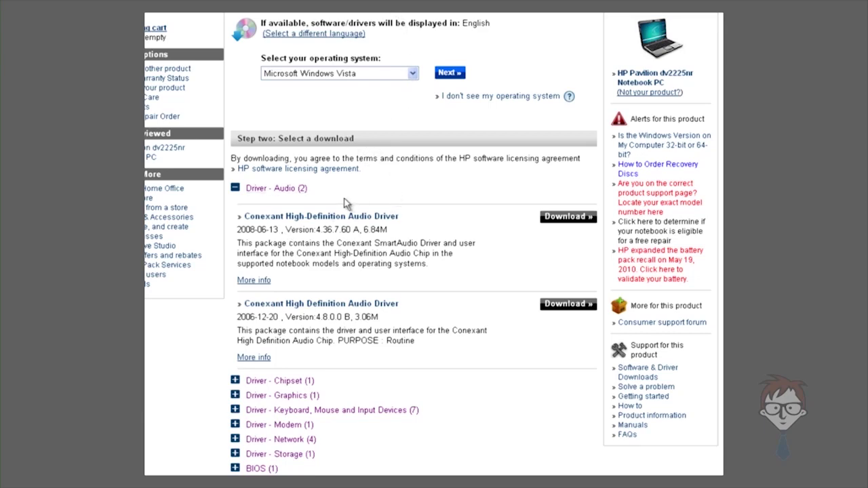
{"action": "left_click", "coordinate": [569, 216]}
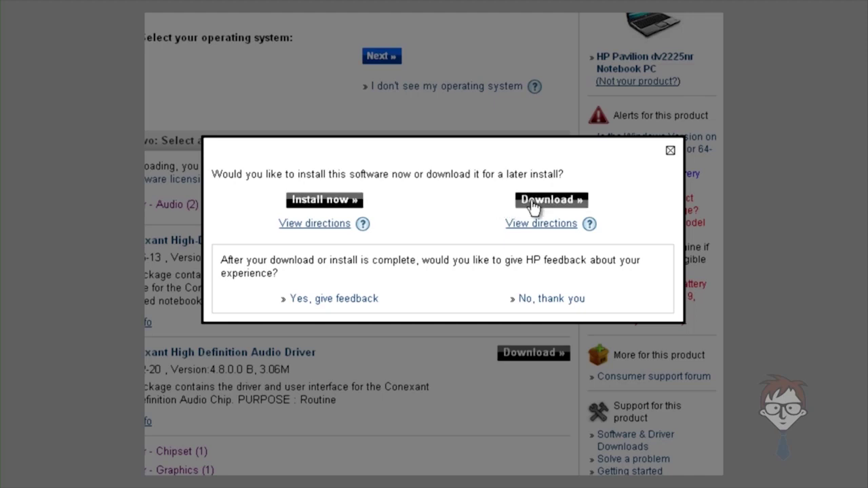
{"action": "left_click", "coordinate": [334, 203]}
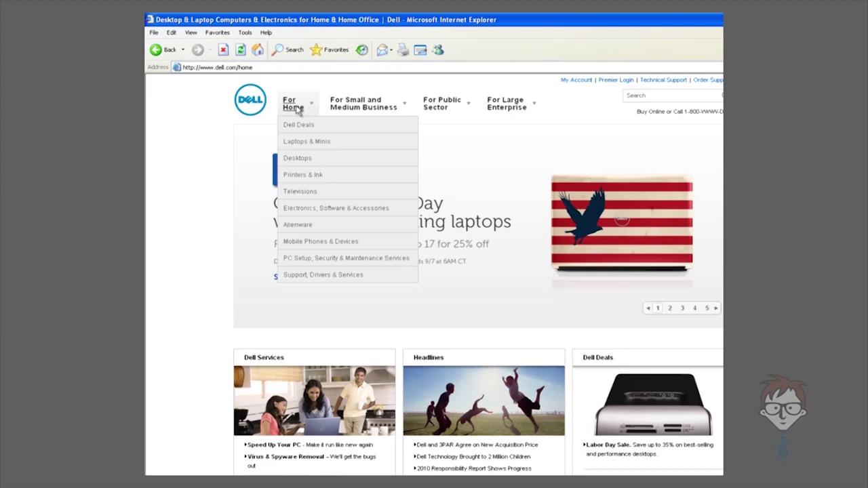
Step: Go to the Drivers and Downloads page in the support area of Dell's home user site
{"action": "left_click", "coordinate": [296, 110]}
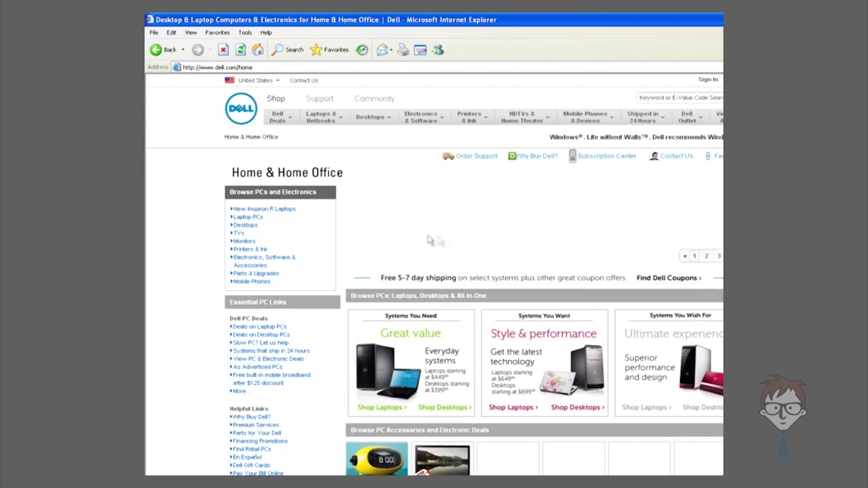
{"action": "left_click", "coordinate": [317, 99]}
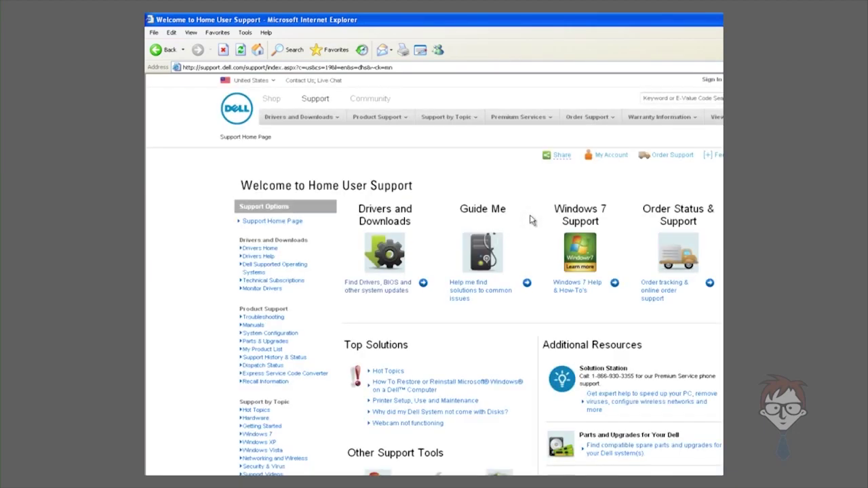
{"action": "right_click", "coordinate": [372, 212]}
{"action": "left_click", "coordinate": [353, 288]}
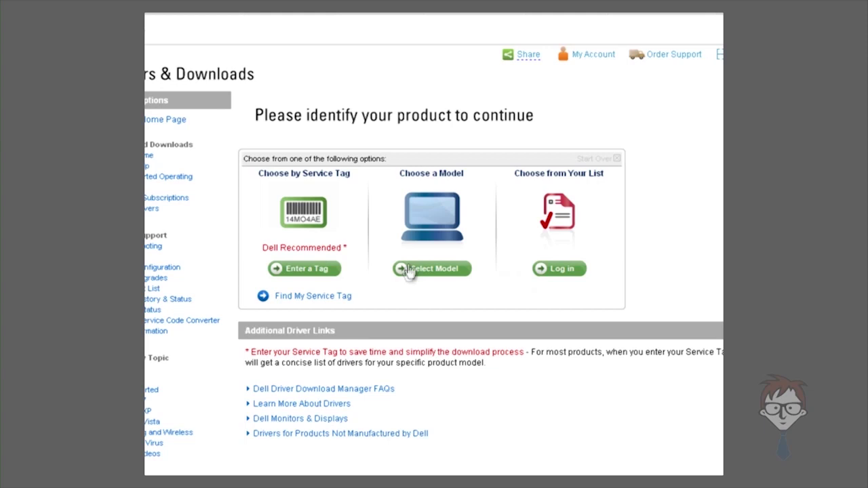
Step: Identify the Dell product by model as the Dimension 2200 desktop and confirm the selection
{"action": "left_click", "coordinate": [442, 274]}
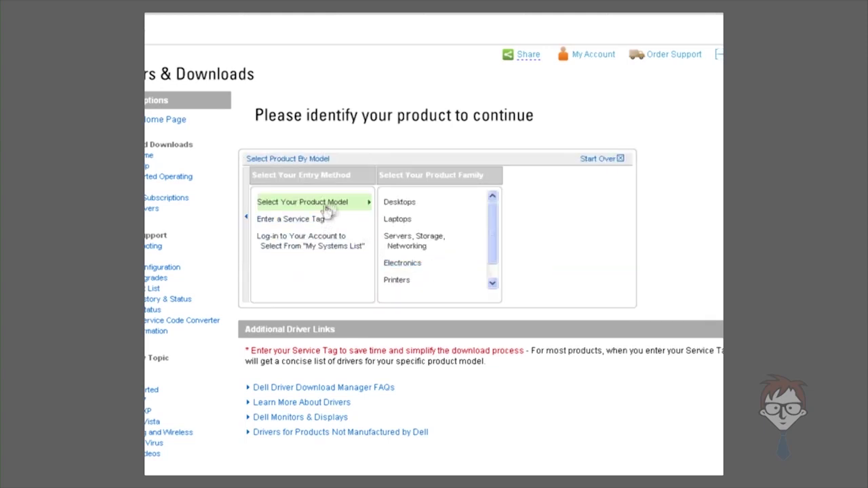
{"action": "left_click", "coordinate": [400, 203]}
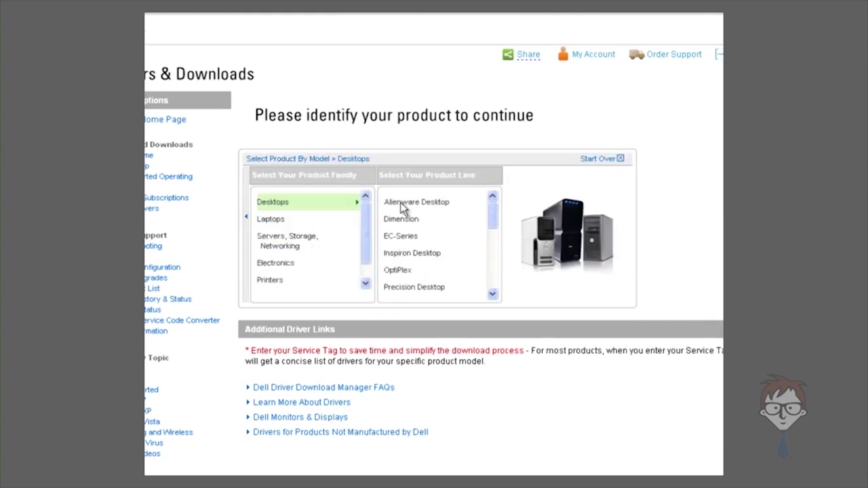
{"action": "scroll", "coordinate": [430, 262], "scroll_direction": "down", "scroll_amount": 1}
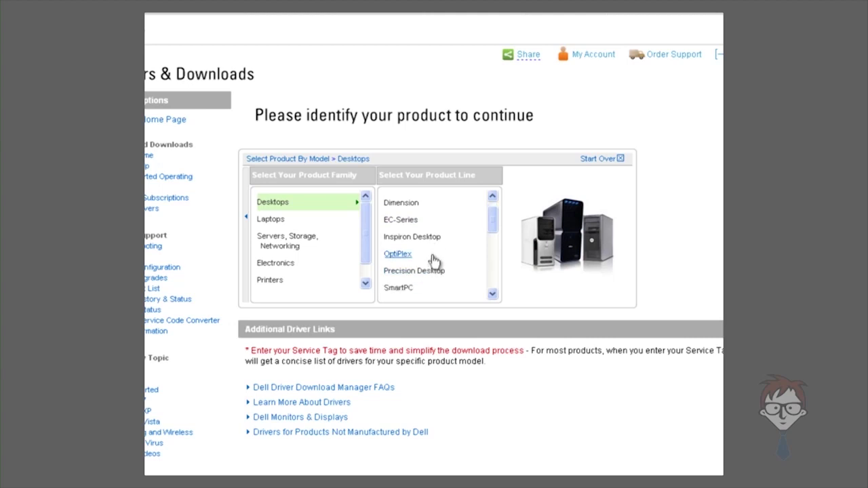
{"action": "scroll", "coordinate": [421, 240], "scroll_direction": "up", "scroll_amount": 1}
{"action": "left_click", "coordinate": [401, 219]}
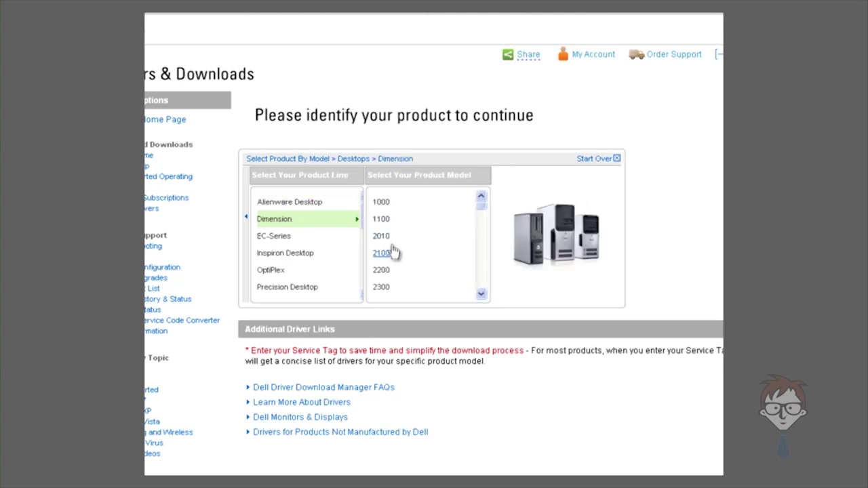
{"action": "left_click", "coordinate": [383, 271]}
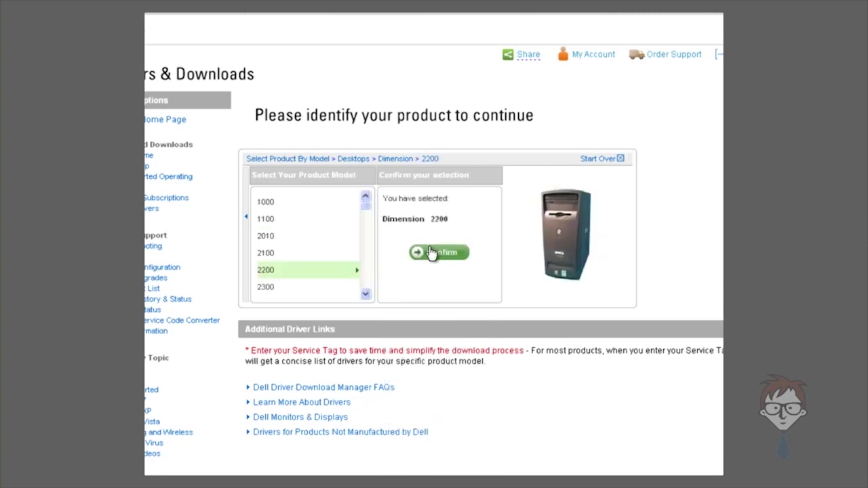
{"action": "left_click", "coordinate": [429, 252]}
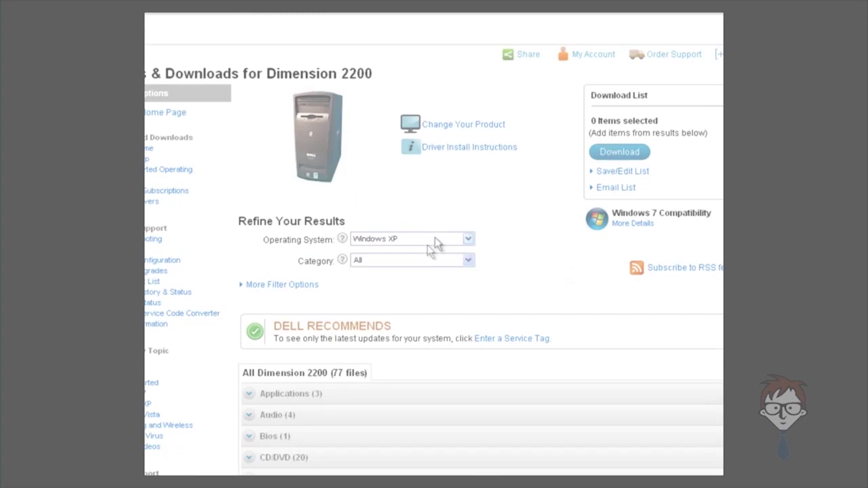
Step: Review the operating system options and the driver categories offered for the Dimension 2200
{"action": "left_click", "coordinate": [432, 239]}
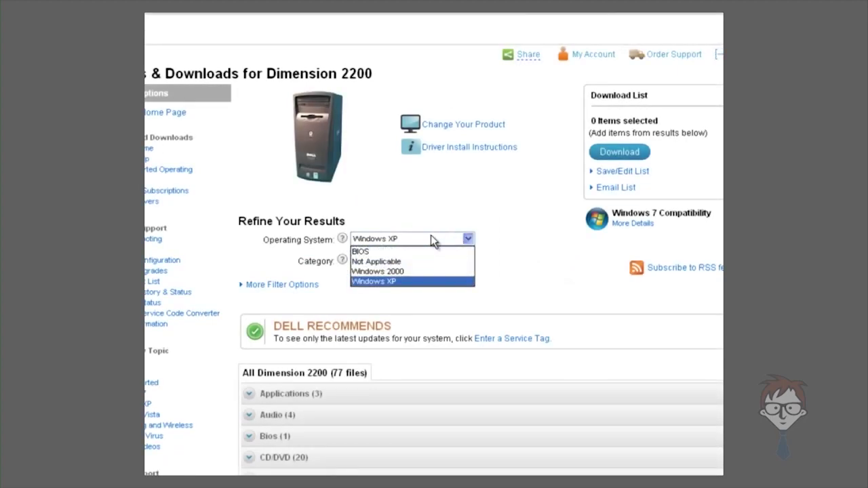
{"action": "left_click", "coordinate": [448, 218]}
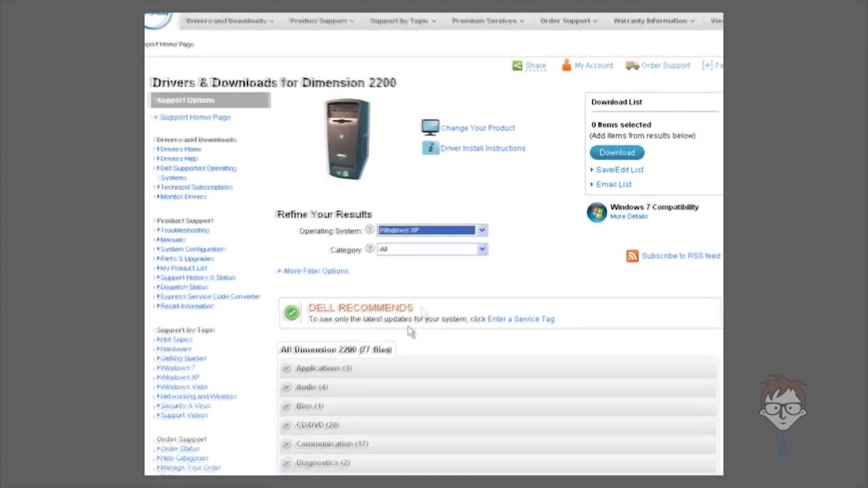
{"action": "scroll", "coordinate": [419, 182], "scroll_direction": "down", "scroll_amount": 4}
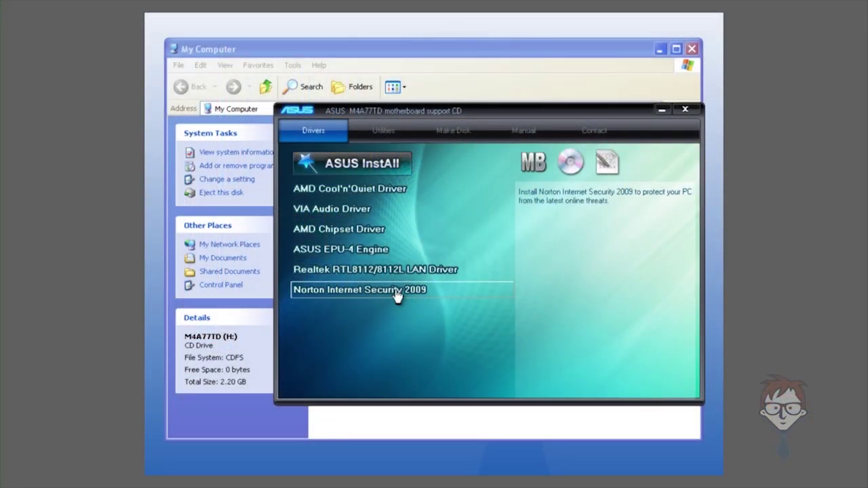
Step: Start ASUS InstAll from the motherboard support CD and choose to customize the installations of drivers
{"action": "left_click", "coordinate": [378, 172]}
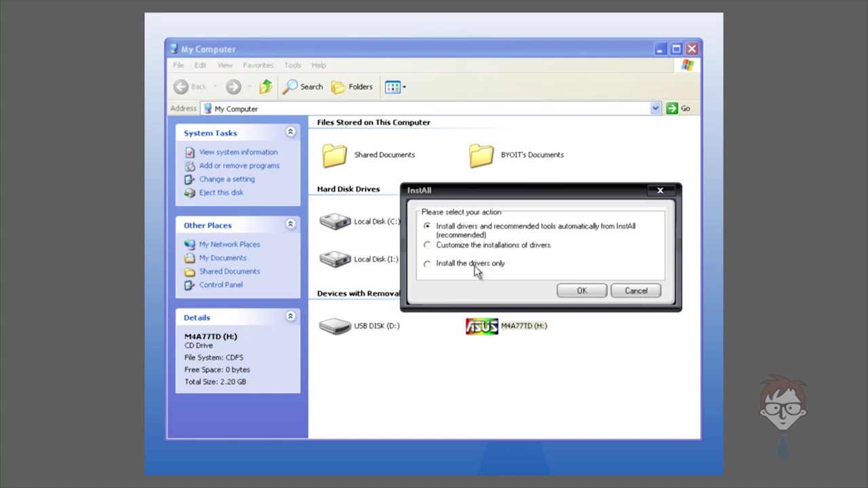
{"action": "left_click", "coordinate": [499, 242]}
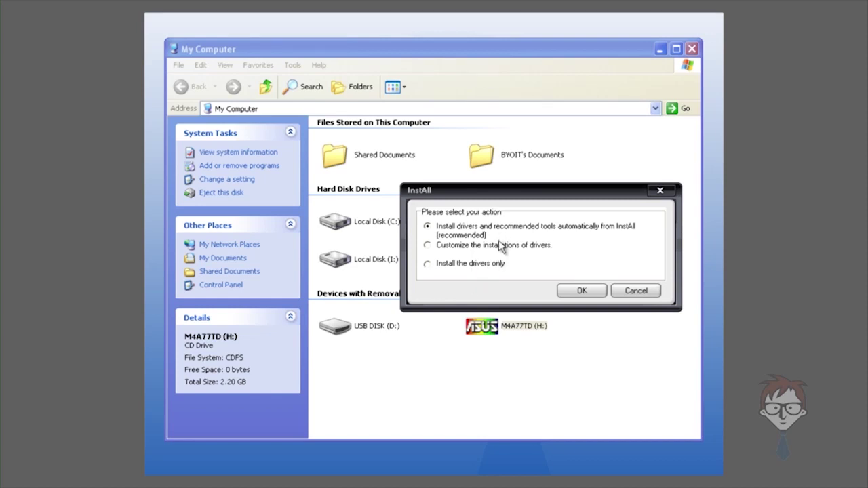
{"action": "left_click", "coordinate": [582, 291]}
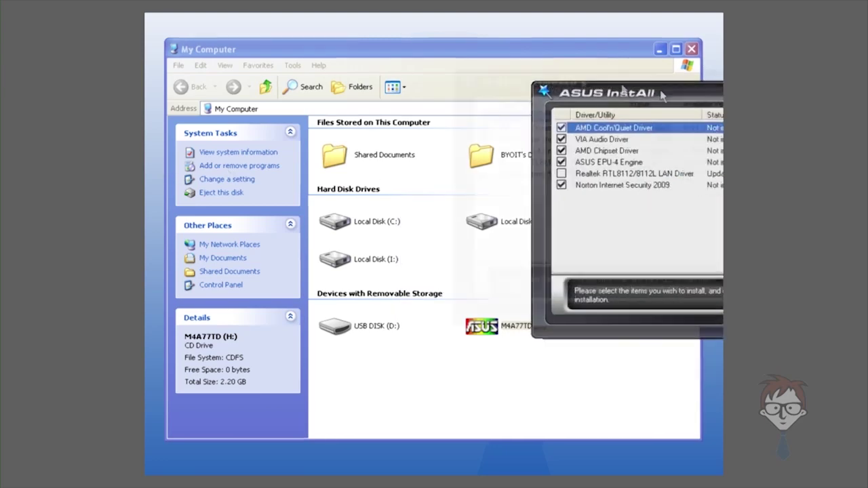
Step: Exclude ASUS EPU-4 Engine and Norton Internet Security 2009, and install the AMD Cool'n'Quiet, VIA Audio and AMD Chipset drivers
{"action": "left_click", "coordinate": [365, 163]}
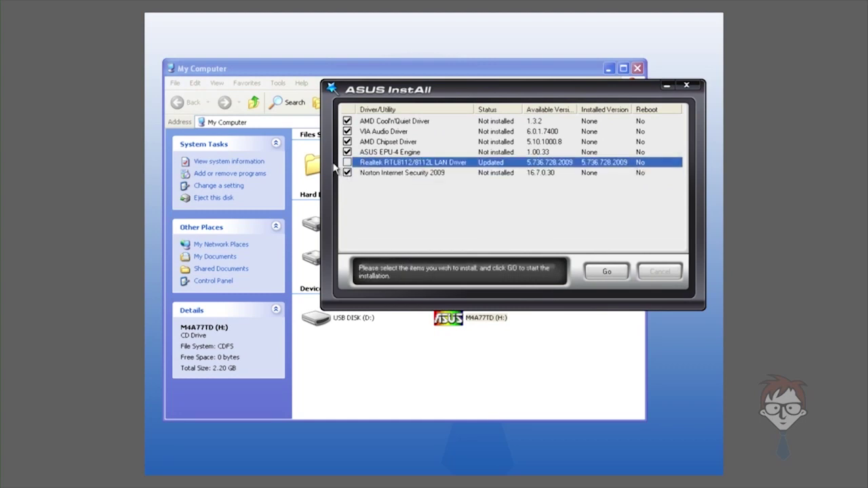
{"action": "left_click", "coordinate": [348, 152]}
{"action": "left_click", "coordinate": [347, 162]}
{"action": "left_click", "coordinate": [347, 153]}
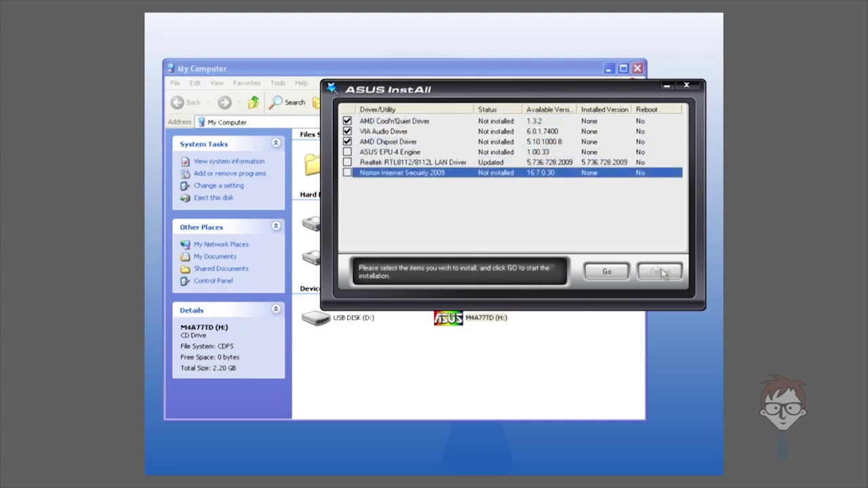
{"action": "left_click", "coordinate": [609, 273]}
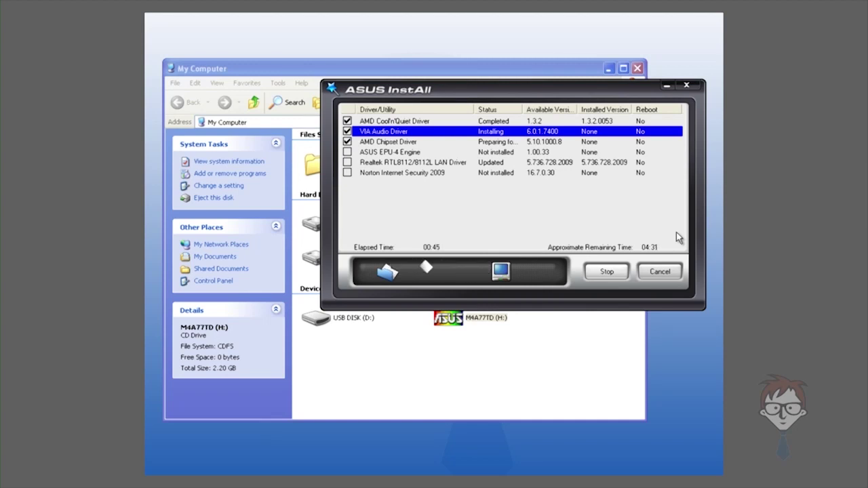
Step: Open Device Manager through the computer's hardware properties, moving the ASUS InstAll window out of the way
{"action": "left_click", "coordinate": [163, 483]}
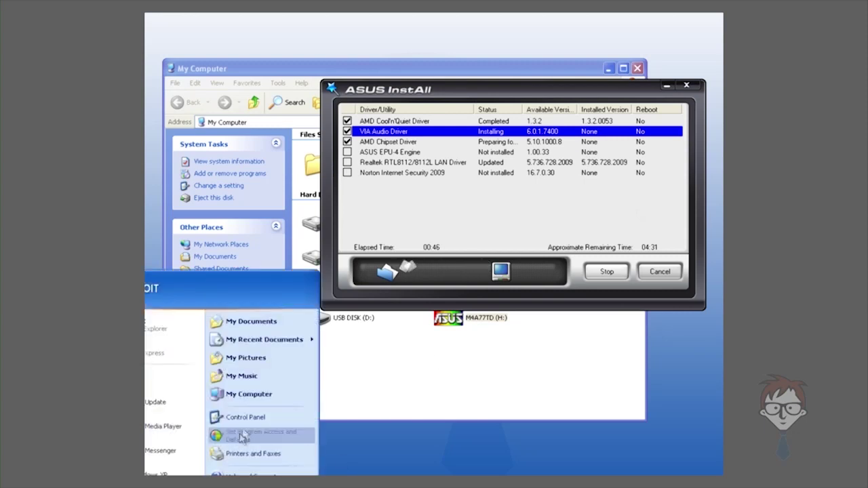
{"action": "right_click", "coordinate": [250, 394]}
{"action": "left_click", "coordinate": [271, 467]}
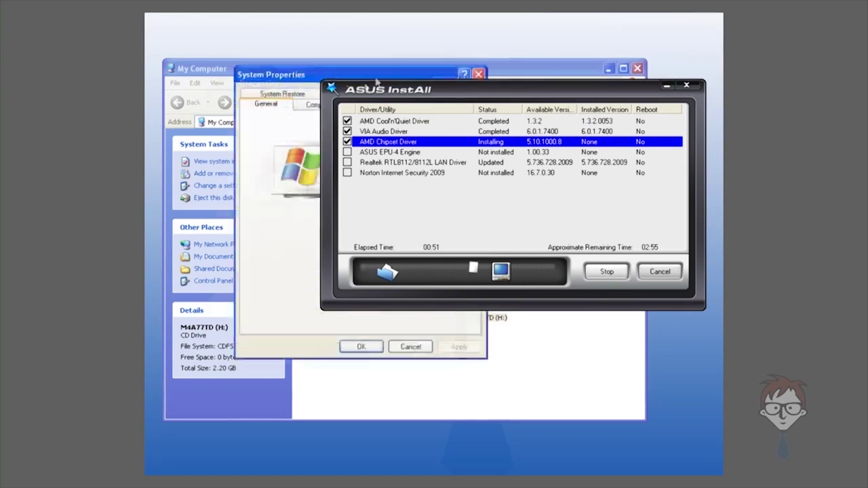
{"action": "left_click", "coordinate": [316, 139]}
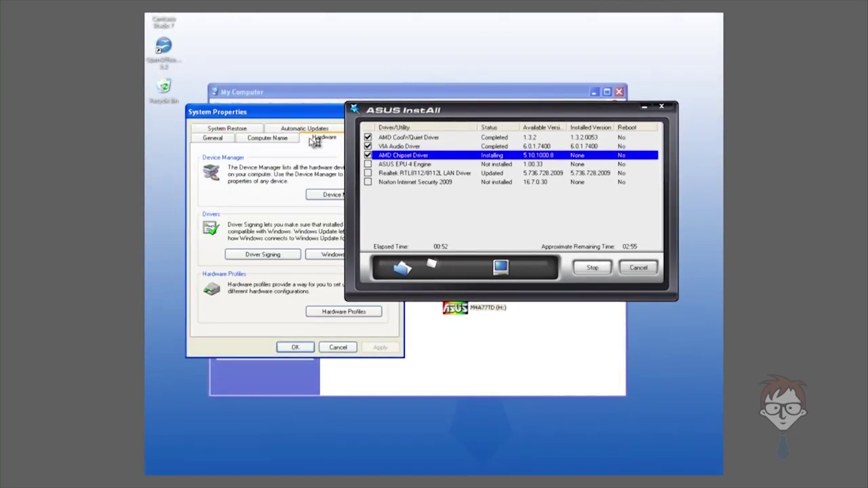
{"action": "left_click_drag", "start_coordinate": [444, 111], "coordinate": [634, 100]}
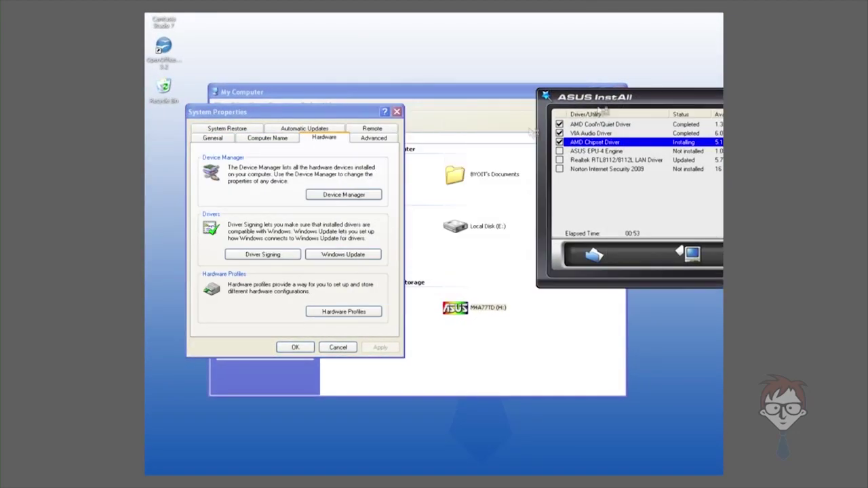
{"action": "left_click", "coordinate": [352, 195]}
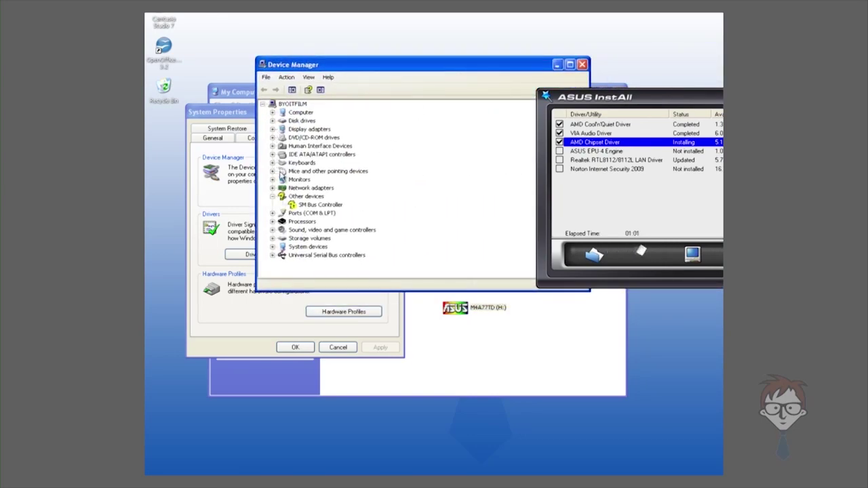
Step: Update the NVIDIA GeForce 210 driver without Windows Update, choosing a specific search location instead of removable media, and browse for the folder
{"action": "left_click", "coordinate": [272, 121]}
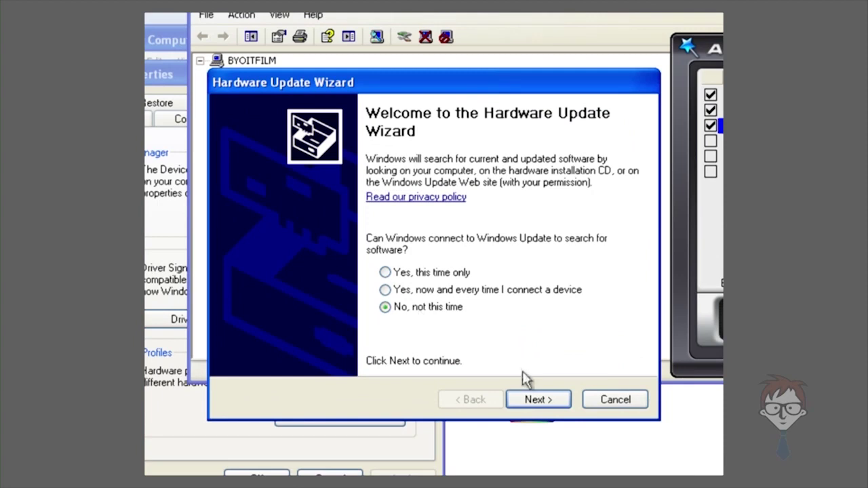
{"action": "left_click", "coordinate": [539, 399]}
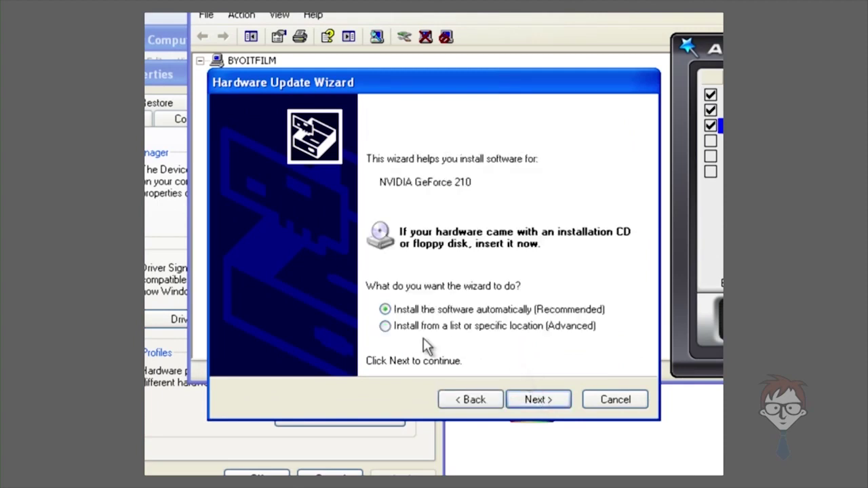
{"action": "left_click", "coordinate": [465, 327]}
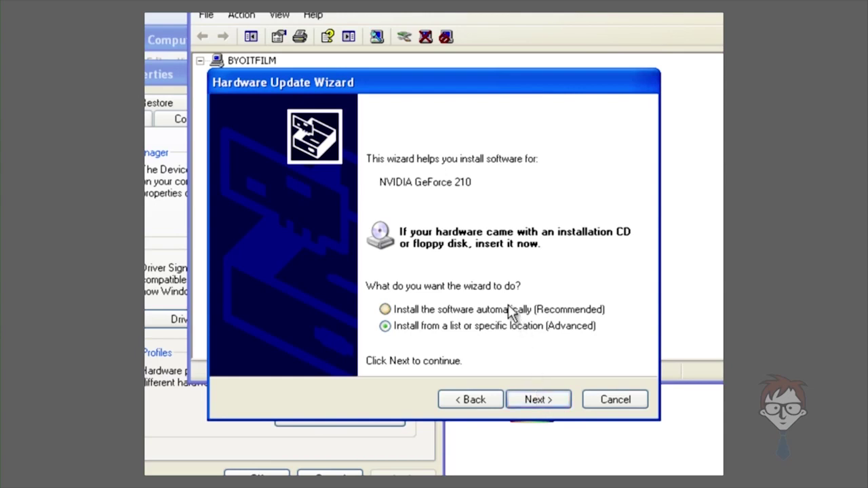
{"action": "left_click", "coordinate": [538, 400]}
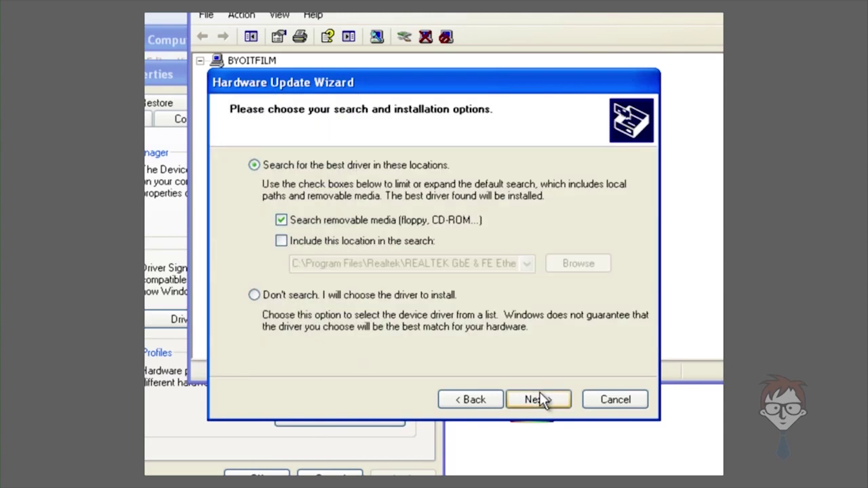
{"action": "left_click", "coordinate": [339, 223]}
{"action": "left_click", "coordinate": [396, 244]}
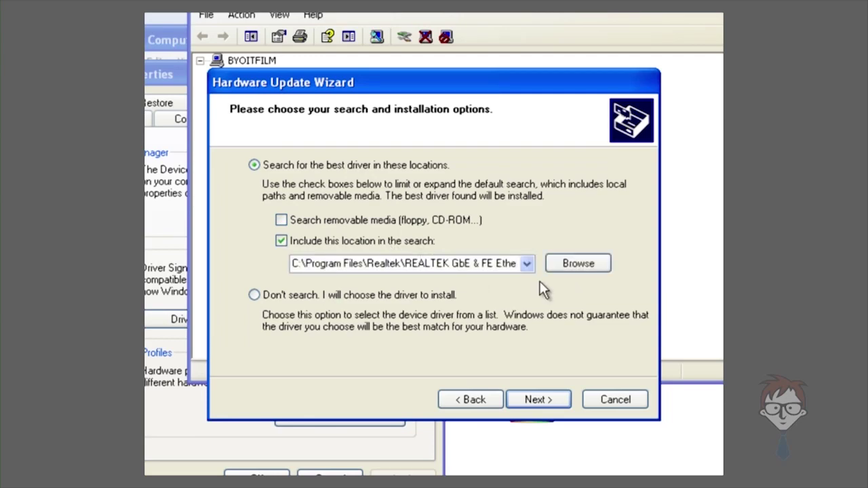
{"action": "left_click", "coordinate": [578, 263]}
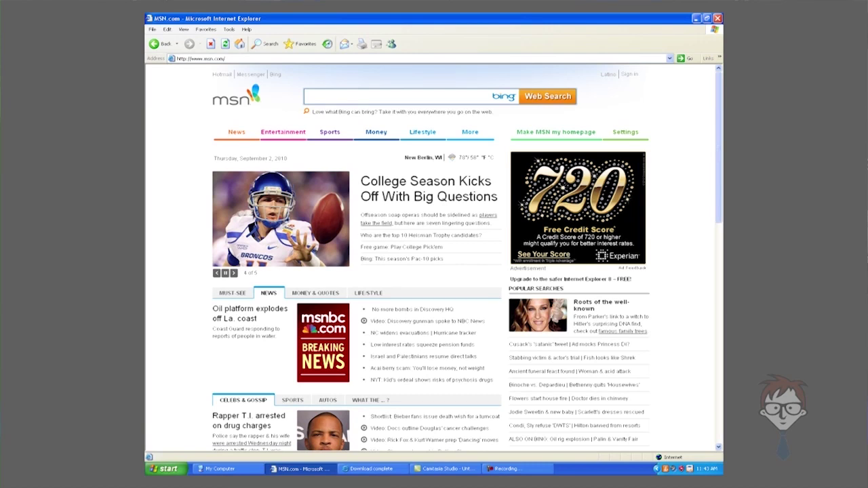
{"action": "left_click", "coordinate": [345, 59]}
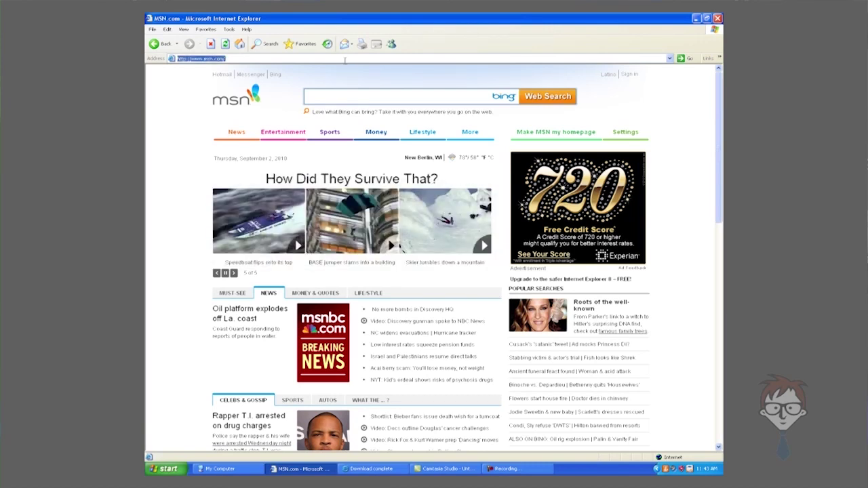
{"action": "type", "text": "www."}
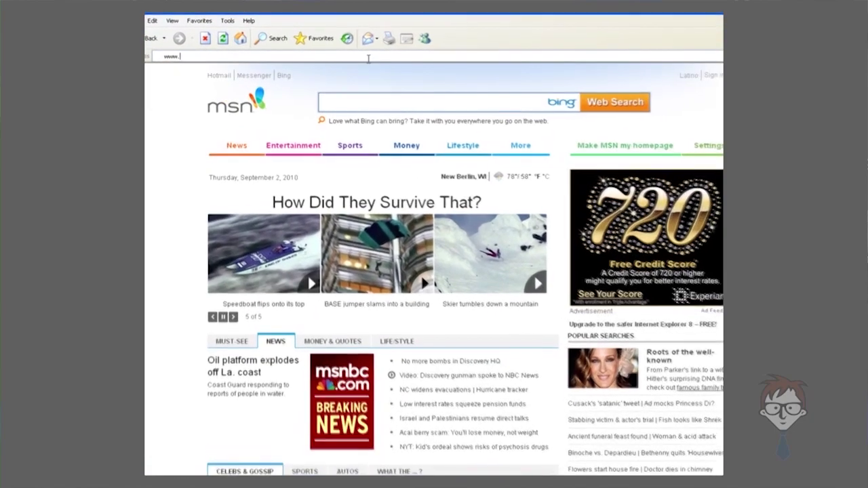
{"action": "type", "text": "nvidia.com"}
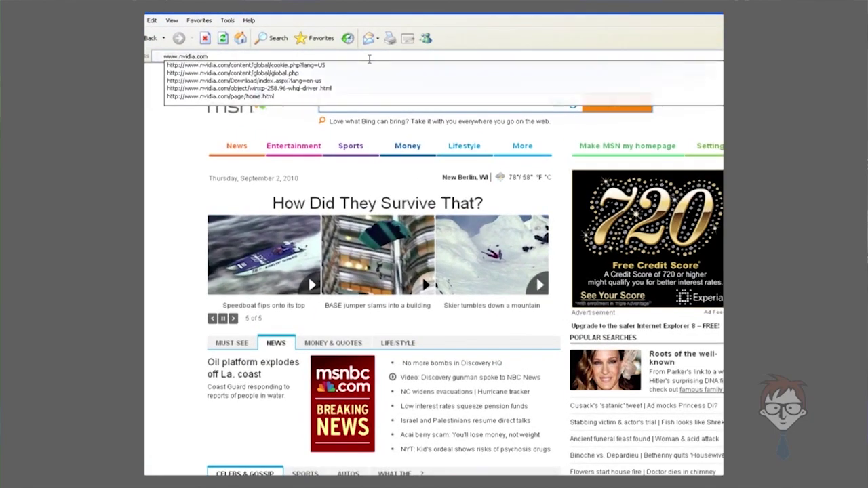
{"action": "key", "text": "Return"}
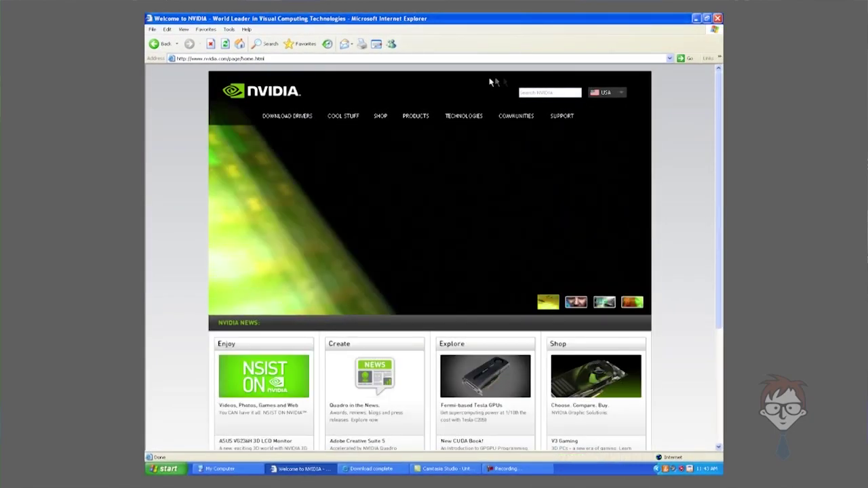
Step: Switch from the browser to the computer's system properties and open Device Manager from the hardware settings
{"action": "left_click", "coordinate": [219, 468]}
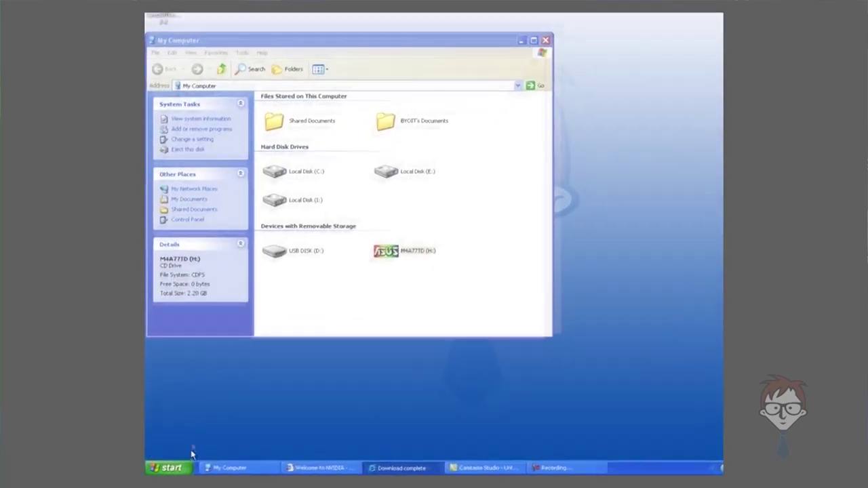
{"action": "left_click", "coordinate": [167, 469]}
{"action": "right_click", "coordinate": [272, 344]}
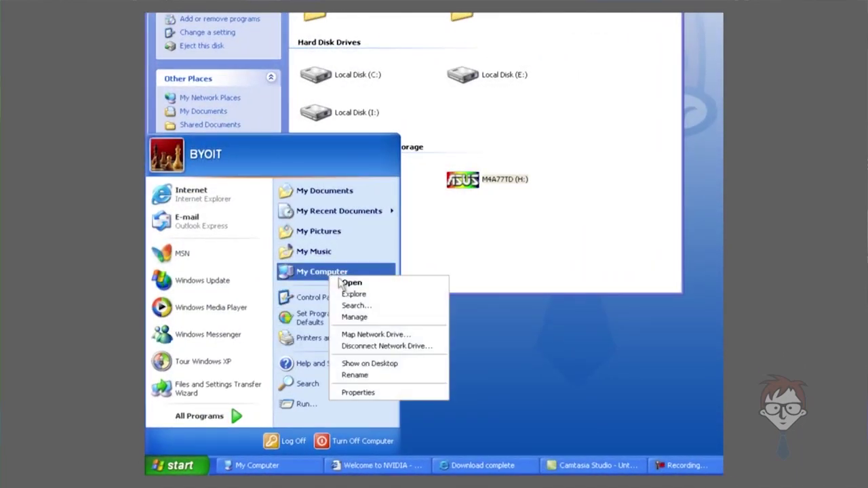
{"action": "left_click", "coordinate": [349, 282]}
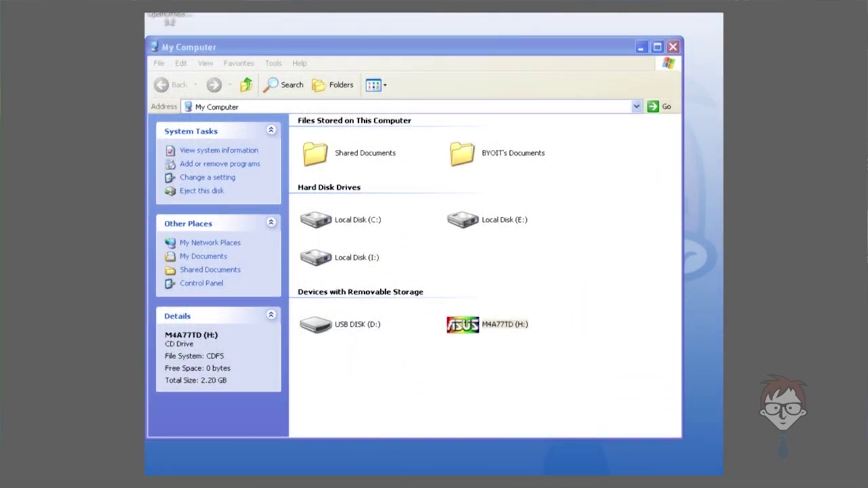
{"action": "key", "text": "super+Pause"}
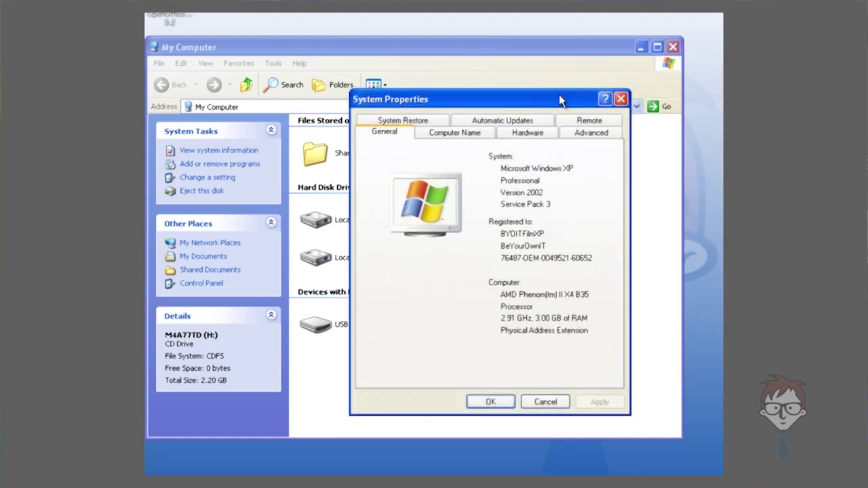
{"action": "left_click", "coordinate": [527, 132]}
{"action": "left_click", "coordinate": [561, 207]}
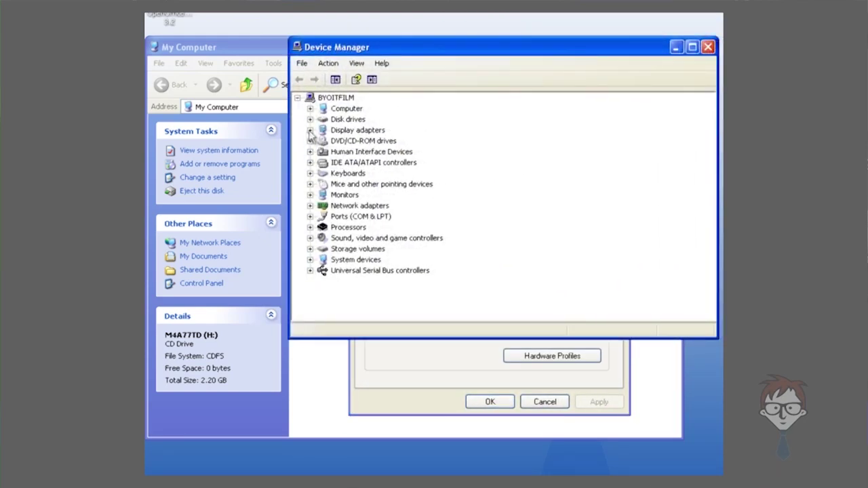
Step: Check the graphics card model and its driver actions under the display adapters, then close Device Manager and System Properties
{"action": "left_click", "coordinate": [310, 131]}
{"action": "left_click", "coordinate": [377, 141]}
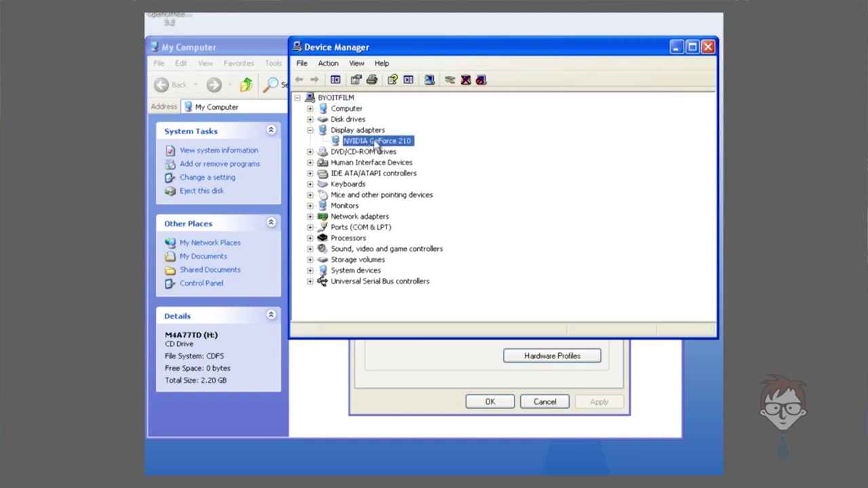
{"action": "right_click", "coordinate": [373, 143]}
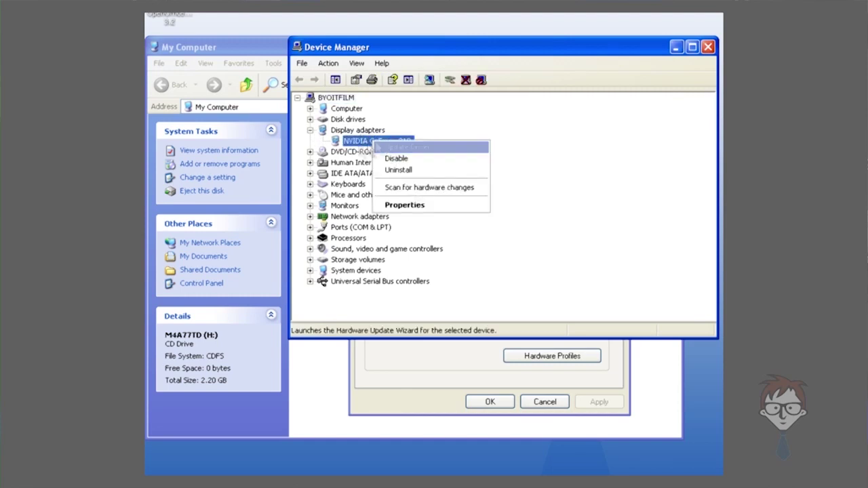
{"action": "key", "text": "Escape"}
{"action": "right_click", "coordinate": [379, 145]}
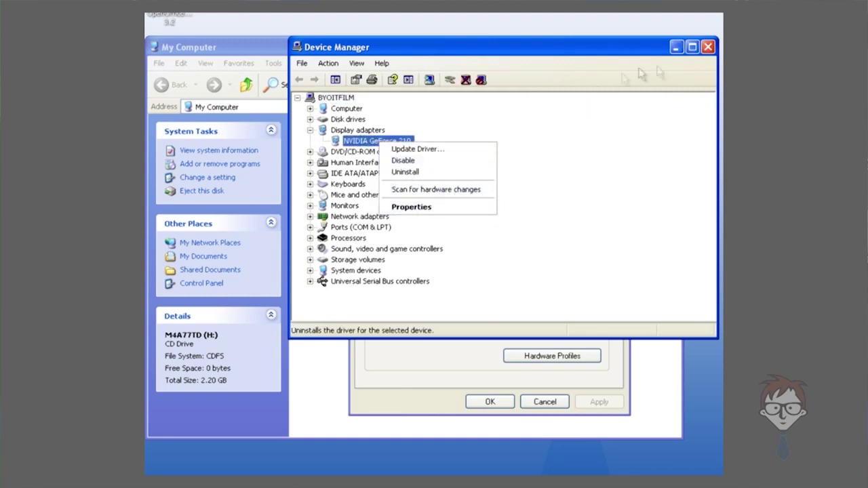
{"action": "left_click", "coordinate": [707, 47]}
{"action": "left_click", "coordinate": [620, 99]}
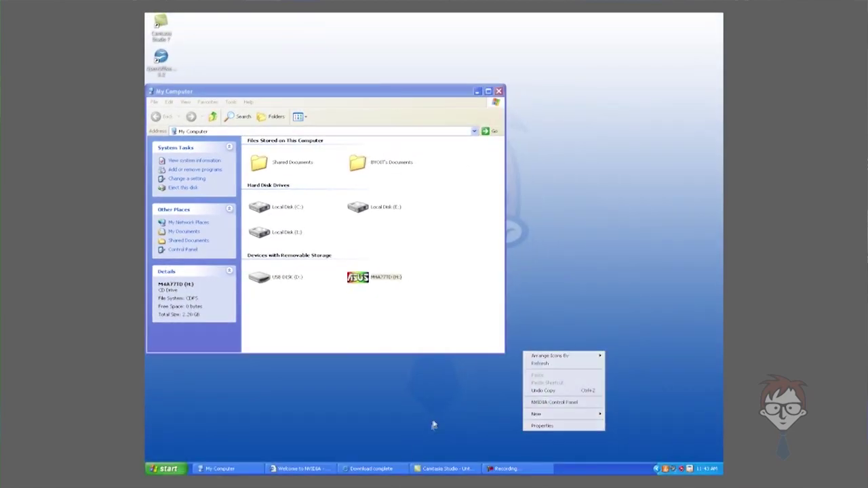
{"action": "left_click", "coordinate": [433, 426]}
Step: Return to the NVIDIA website in the browser and open its Download Drivers page
{"action": "left_click", "coordinate": [299, 468]}
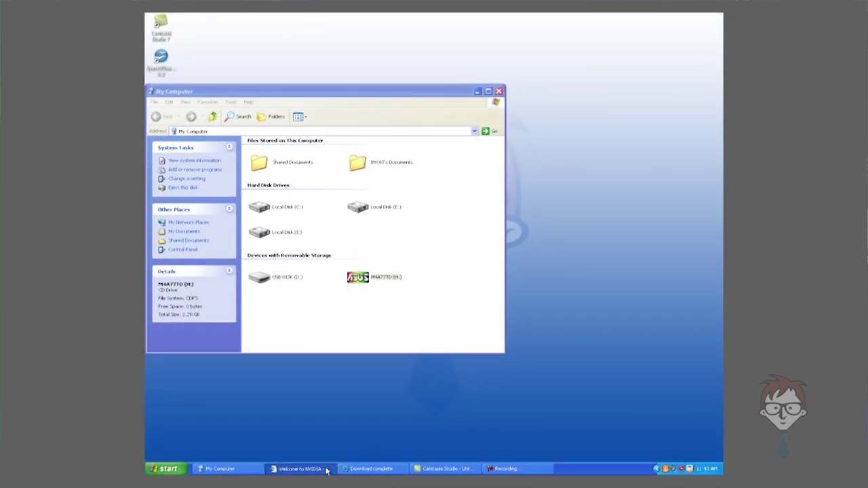
{"action": "mouse_move", "coordinate": [287, 116]}
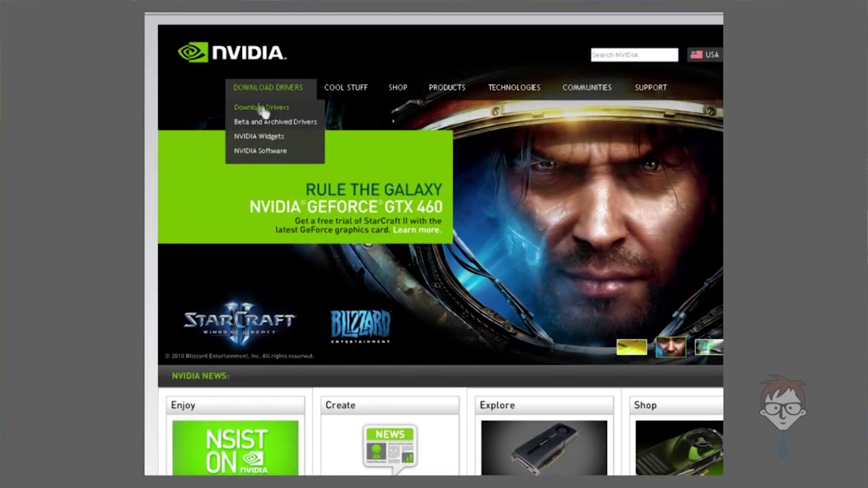
{"action": "left_click", "coordinate": [268, 110]}
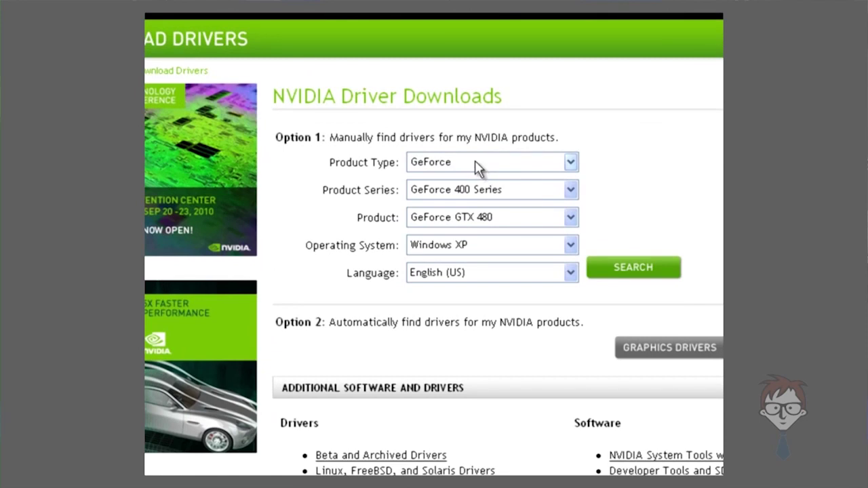
Step: Search manually for the graphics driver with product type GeForce, GeForce 200 Series and product GeForce G210, keeping Windows XP and English (US)
{"action": "left_click", "coordinate": [478, 168]}
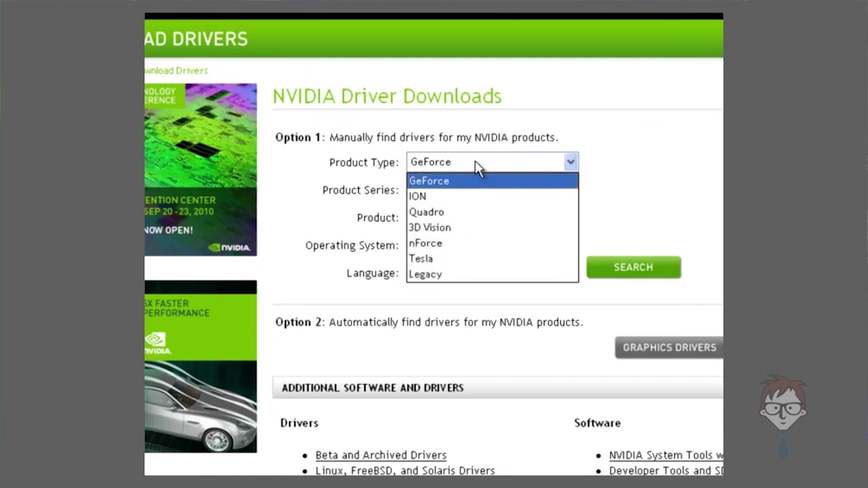
{"action": "left_click", "coordinate": [442, 182]}
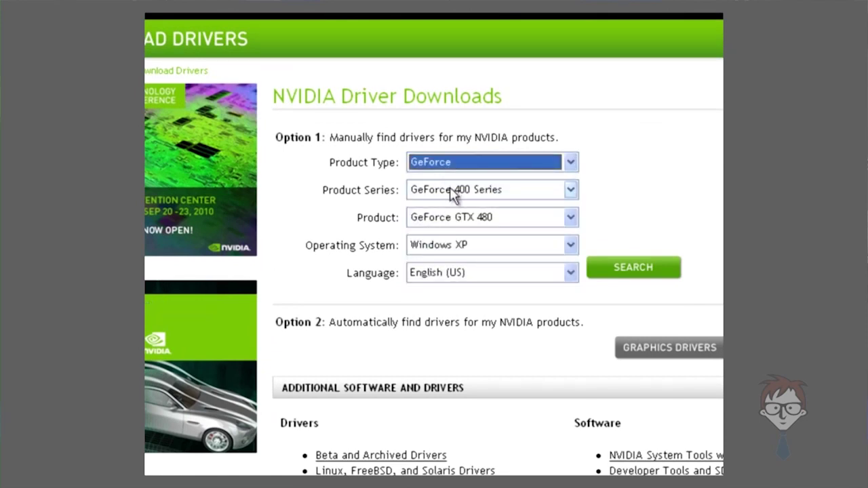
{"action": "left_click", "coordinate": [444, 190]}
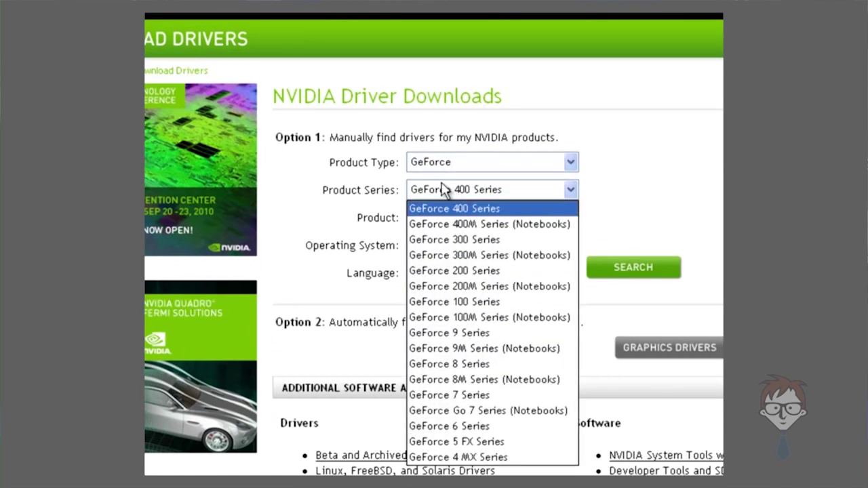
{"action": "left_click", "coordinate": [485, 271]}
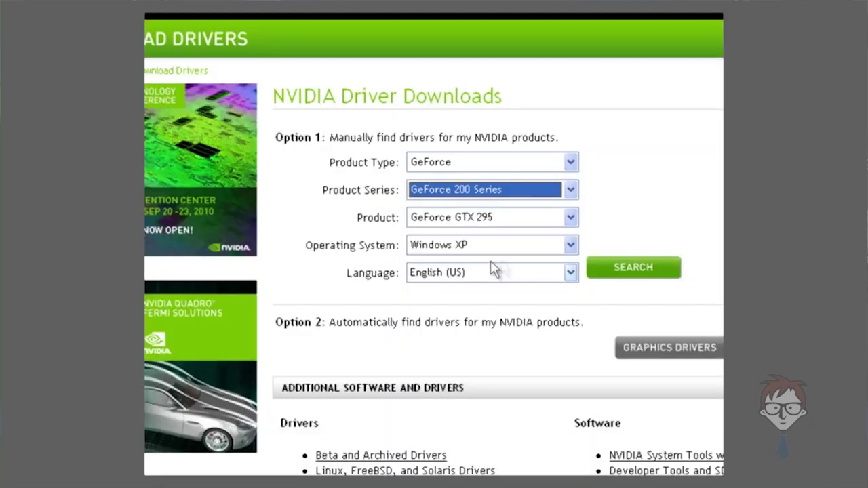
{"action": "left_click", "coordinate": [483, 218]}
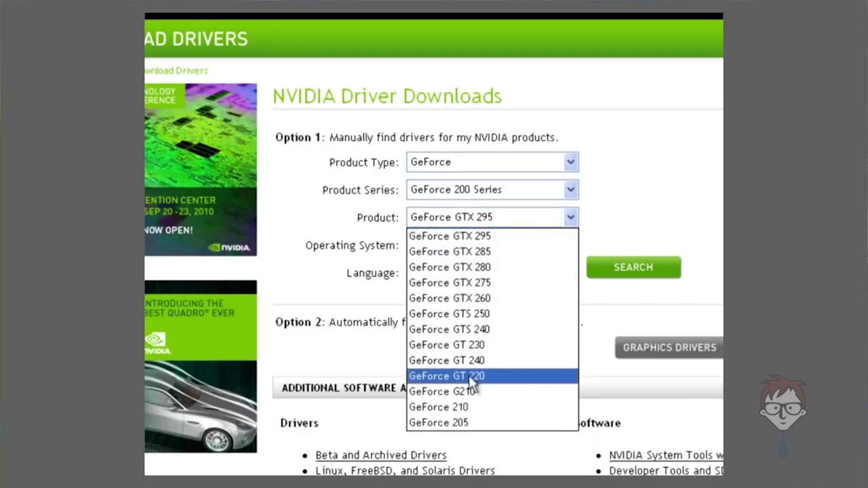
{"action": "left_click", "coordinate": [469, 391]}
{"action": "left_click", "coordinate": [629, 270]}
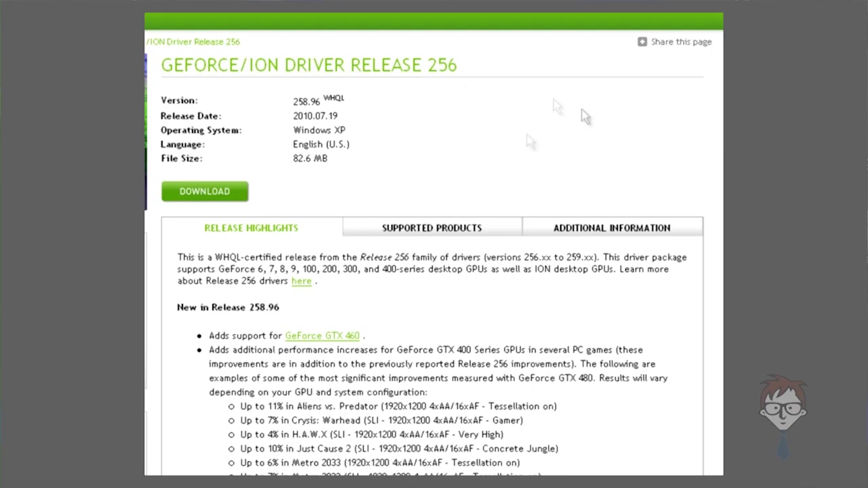
Step: Request the GeForce/ION driver release 256 for Windows XP and agree to the NVIDIA software licence to start the download
{"action": "left_click", "coordinate": [224, 195]}
{"action": "right_click", "coordinate": [374, 200]}
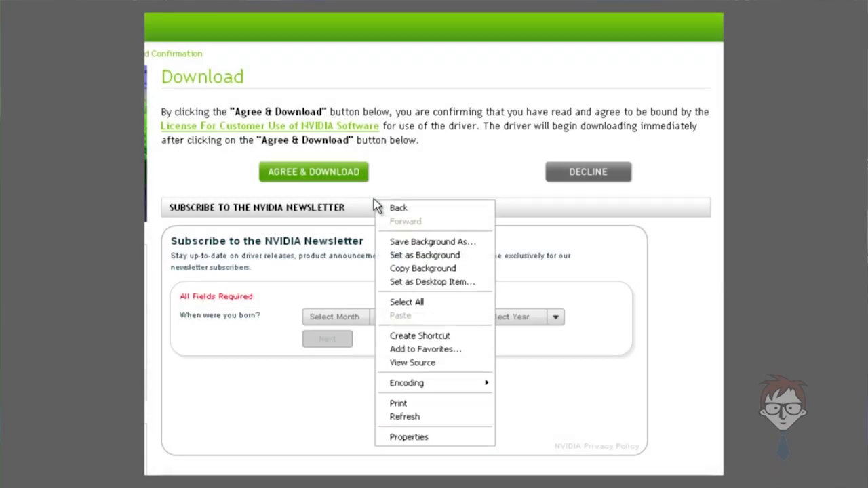
{"action": "left_click", "coordinate": [422, 169]}
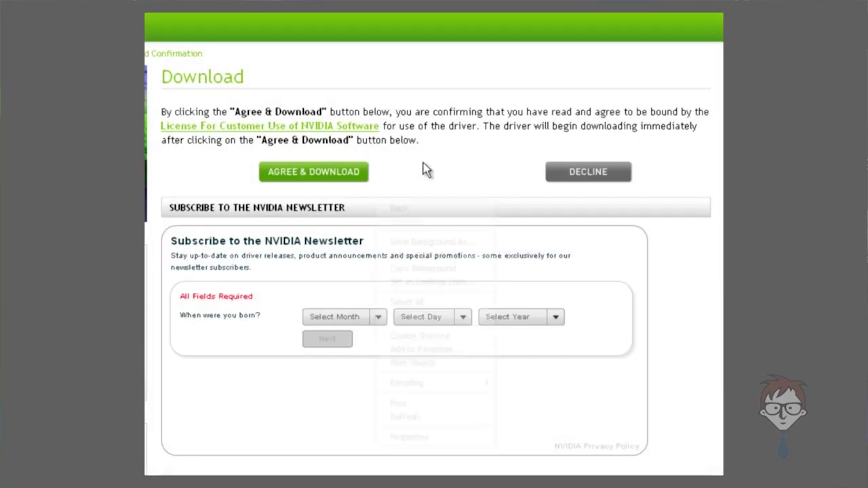
{"action": "left_click", "coordinate": [331, 174]}
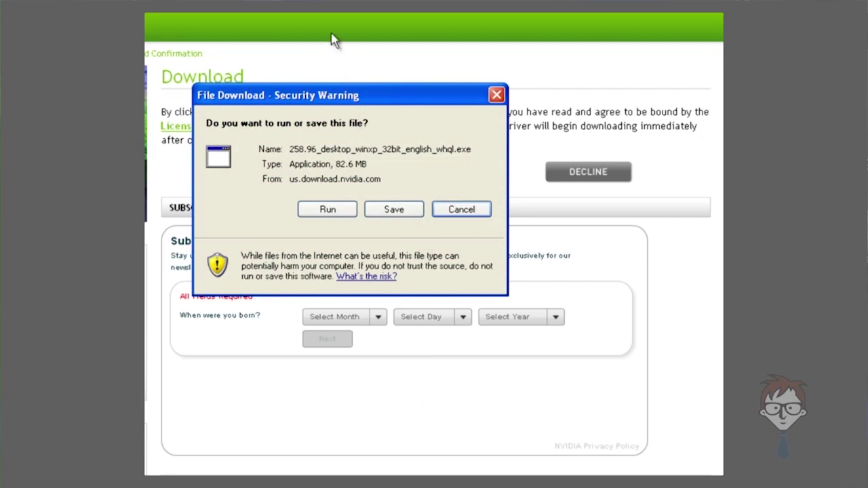
Step: Save the installer 258.96_desktop_winxp_32bit_english_whql.exe and run it once downloaded, minimizing the browser window
{"action": "left_click", "coordinate": [396, 209]}
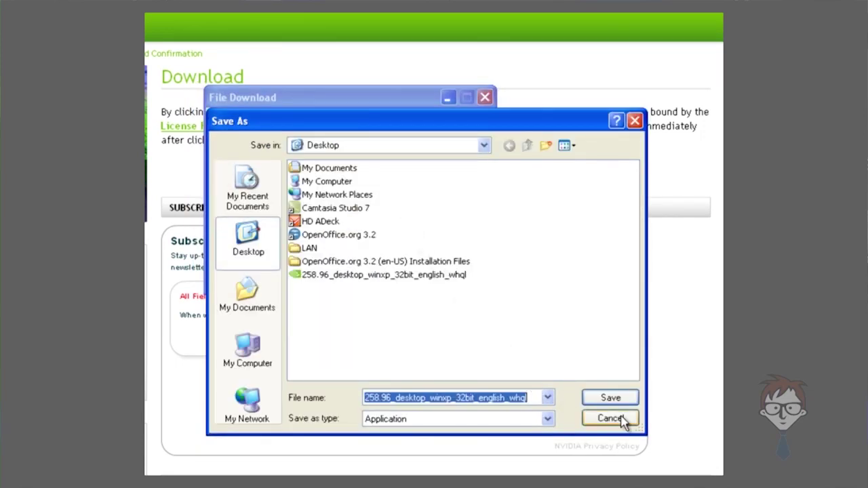
{"action": "double_click", "coordinate": [314, 248]}
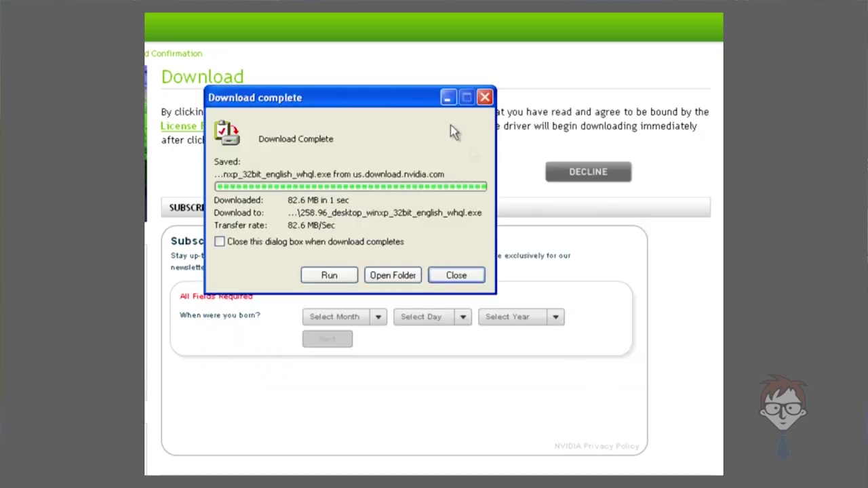
{"action": "left_click", "coordinate": [331, 277]}
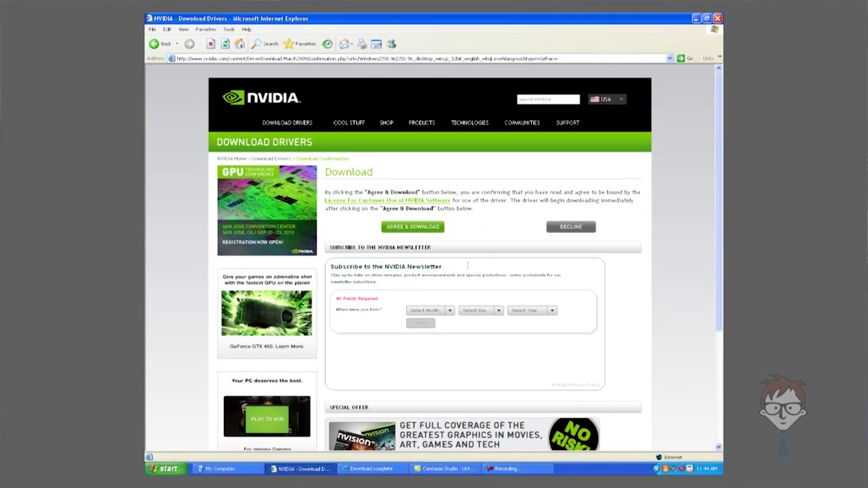
{"action": "left_click", "coordinate": [696, 19]}
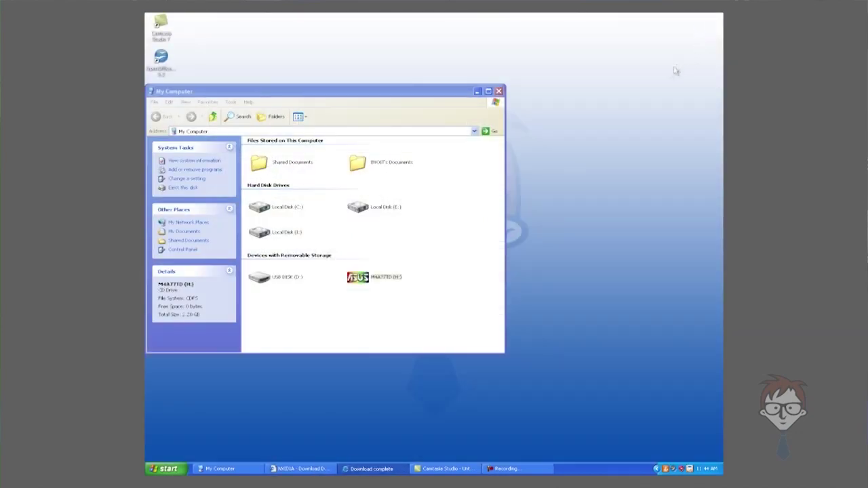
Step: Close the My Computer window and let the downloaded NVIDIA installer extract its driver files to C:\NVIDIA\DisplayDriver\258.96\WinXP\English
{"action": "left_click", "coordinate": [498, 91]}
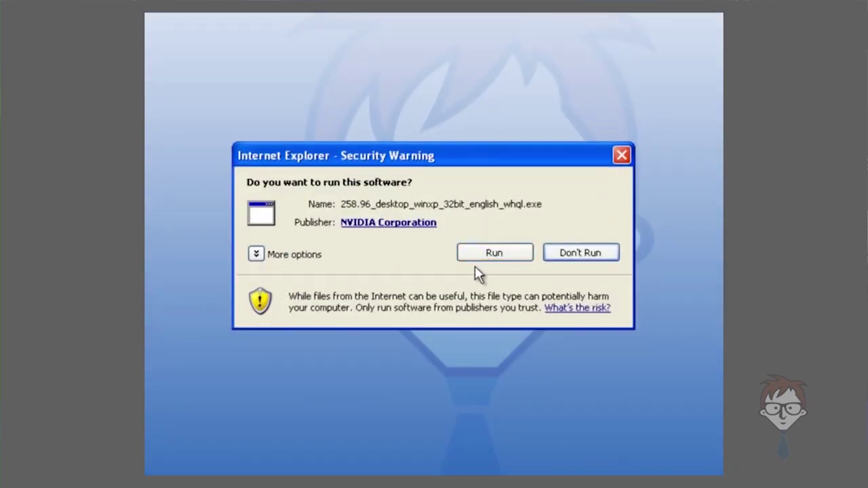
{"action": "left_click", "coordinate": [484, 251]}
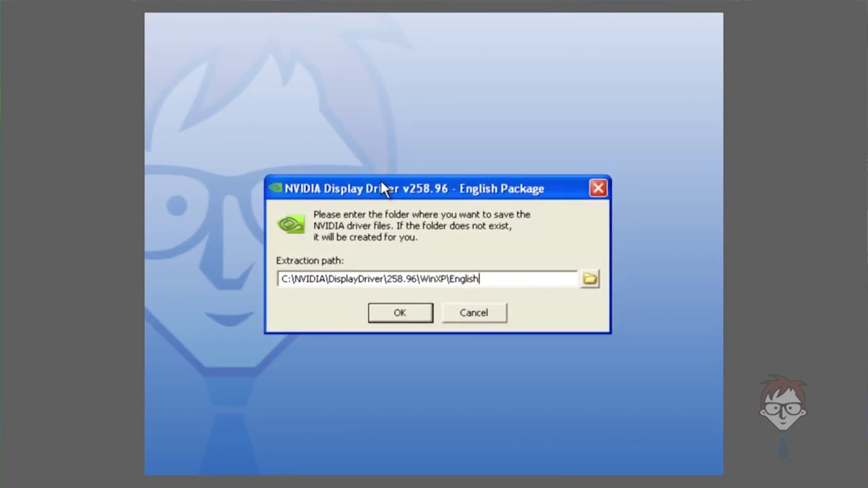
{"action": "left_click", "coordinate": [400, 313]}
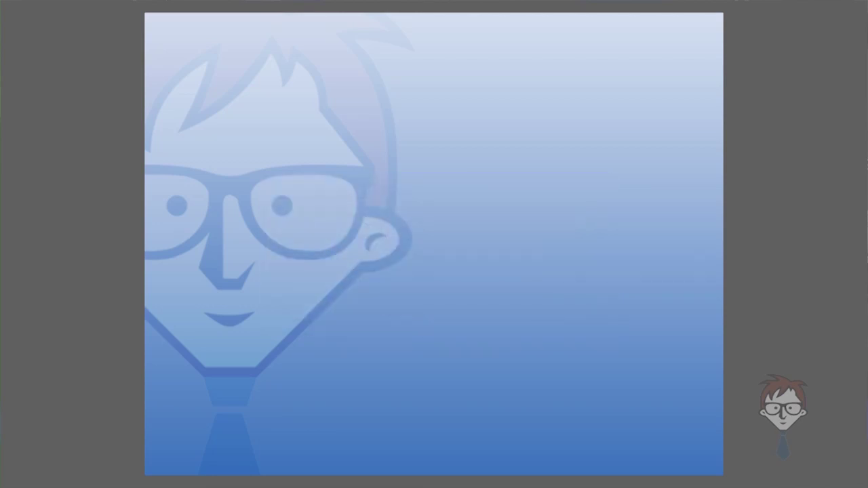
{"action": "left_click_drag", "start_coordinate": [518, 174], "coordinate": [381, 175]}
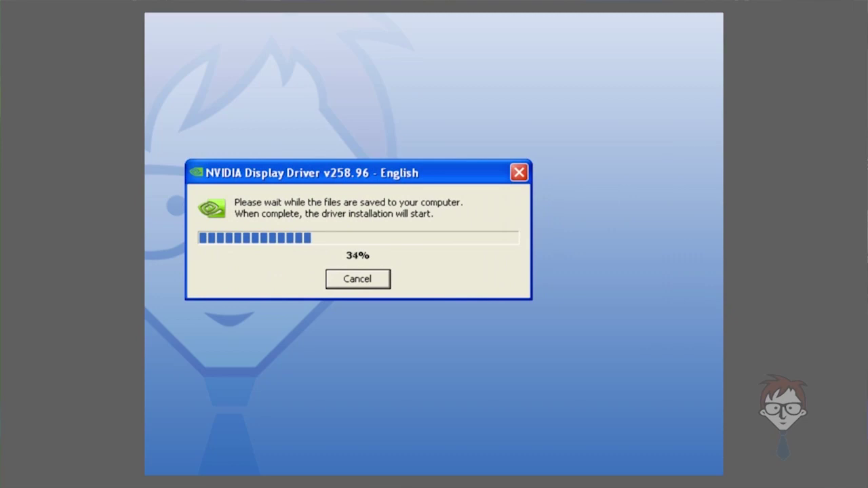
Step: Proceed through the NVIDIA Windows XP Display Drivers installation wizard and choose to restart the computer later
{"action": "right_click", "coordinate": [679, 275]}
{"action": "left_click", "coordinate": [462, 189]}
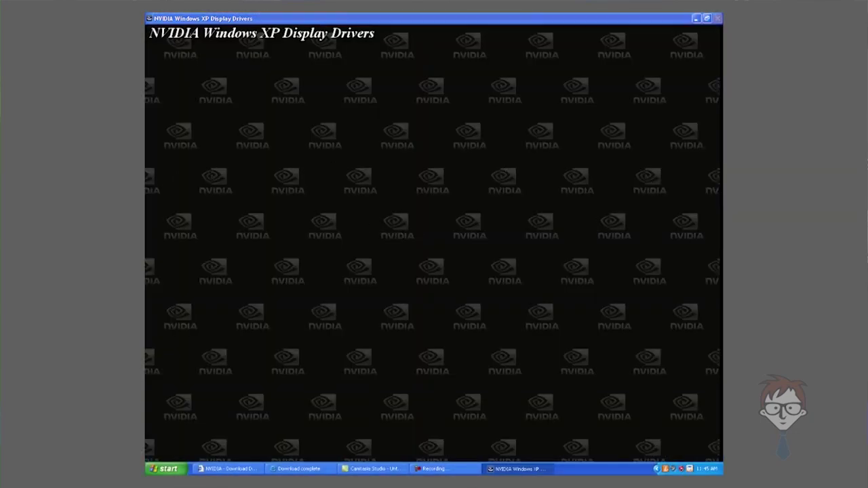
{"action": "left_click", "coordinate": [504, 390]}
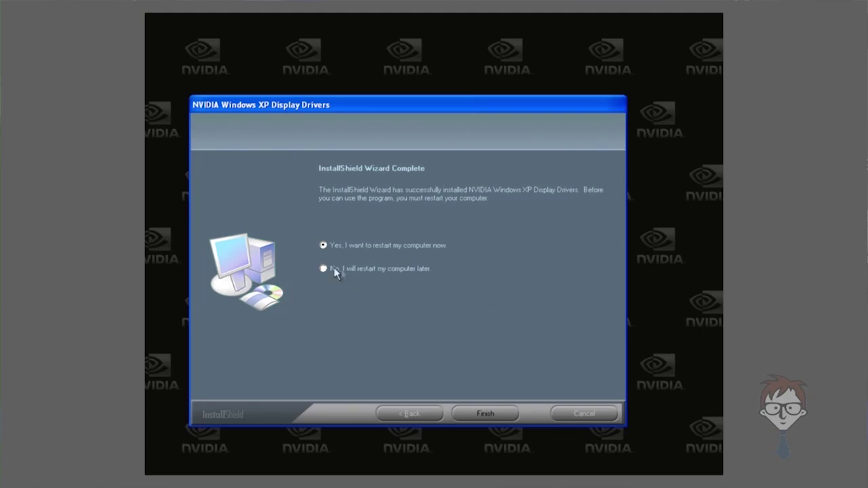
{"action": "left_click", "coordinate": [371, 268]}
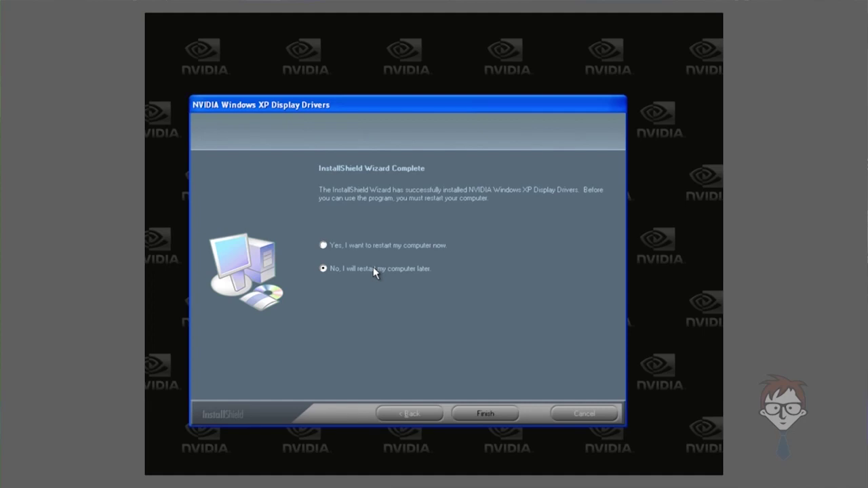